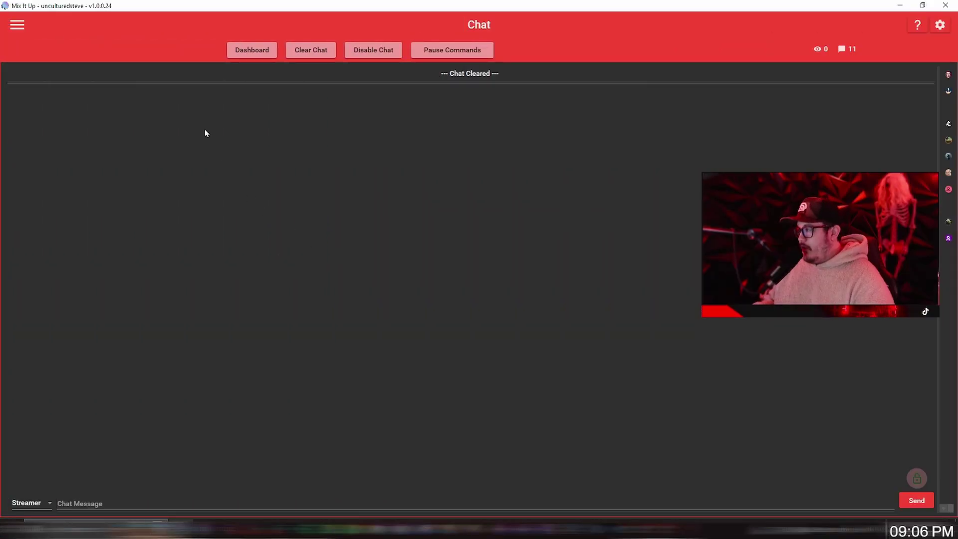
# Go to the Events page and expand, then collapse, the Twitch channel events.
pyautogui.click(17, 26)
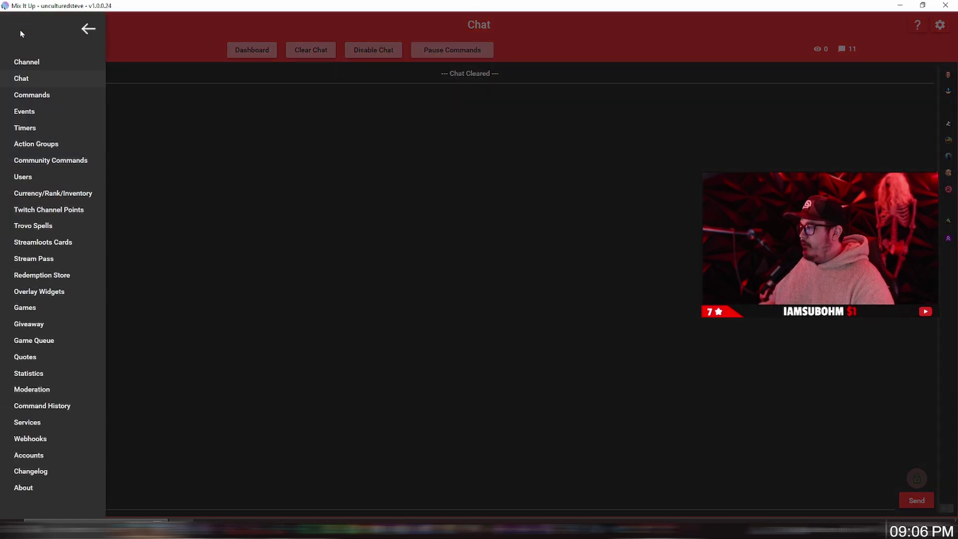
pyautogui.click(33, 113)
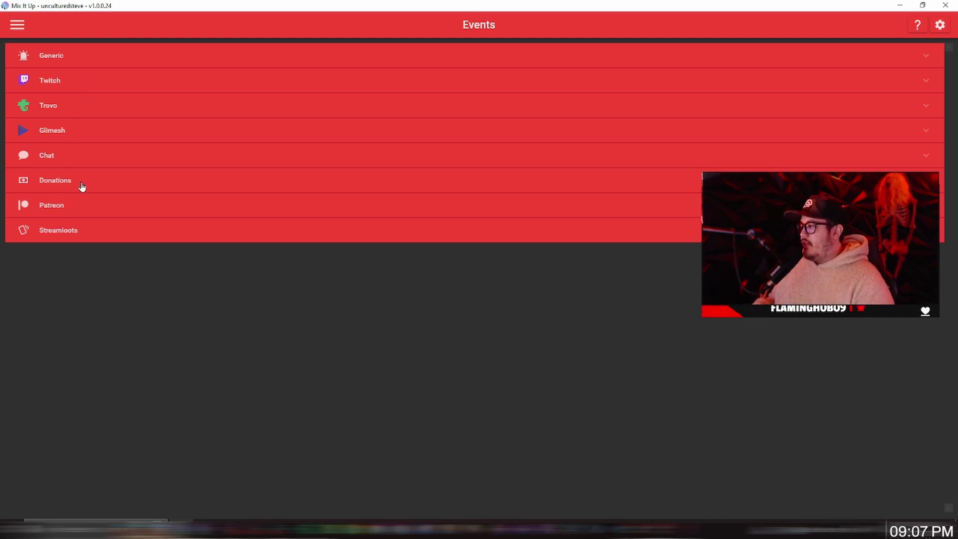
pyautogui.click(87, 81)
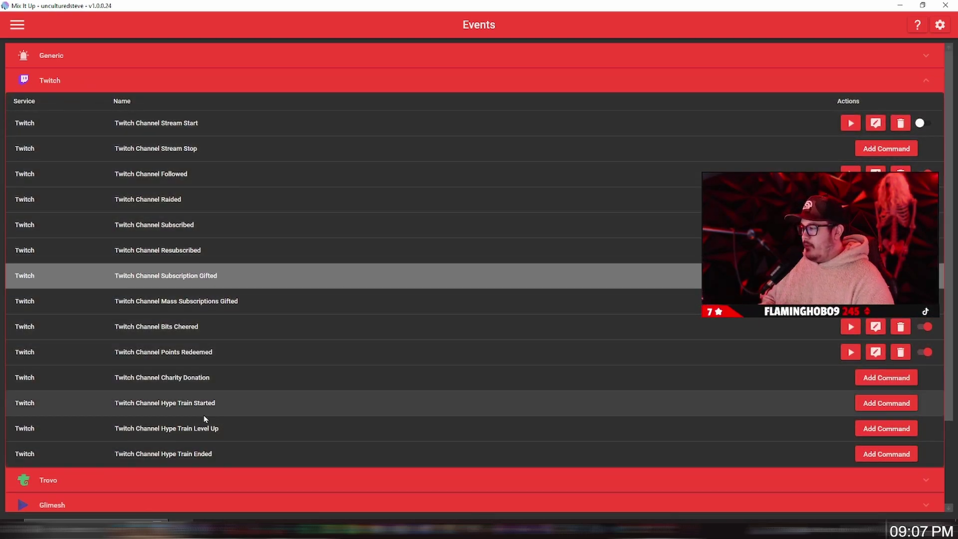
pyautogui.click(82, 80)
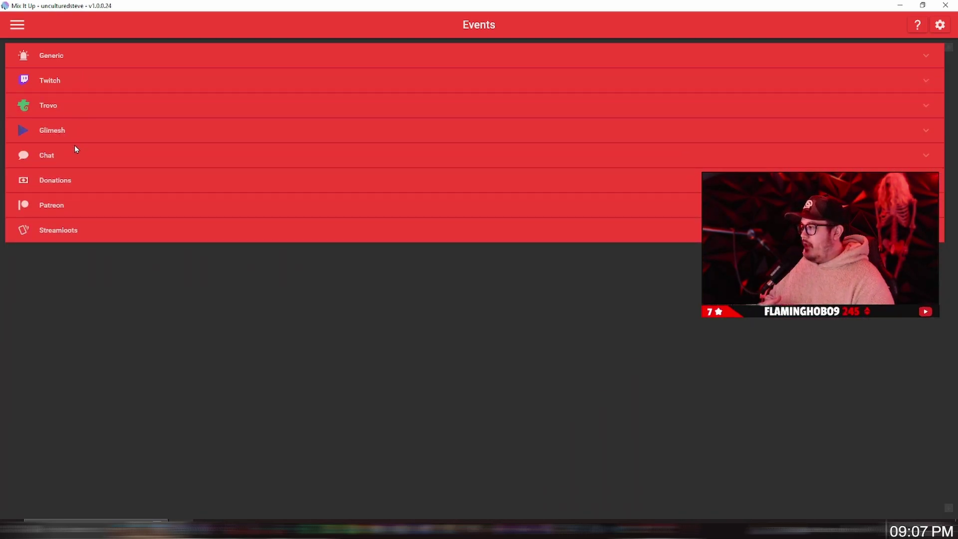
# Look at the Donations events, selecting StreamElements Donation, then re-expand the Twitch events.
pyautogui.click(70, 181)
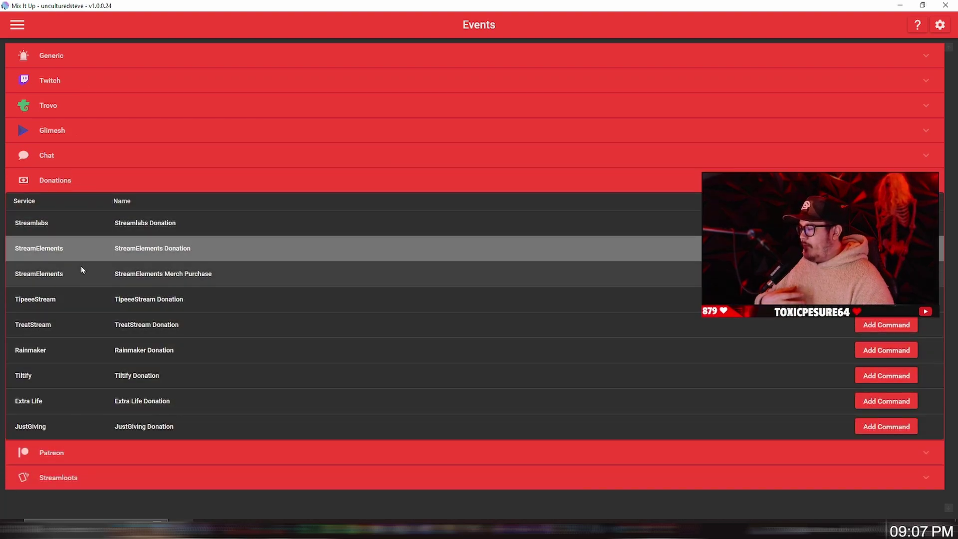
pyautogui.click(89, 259)
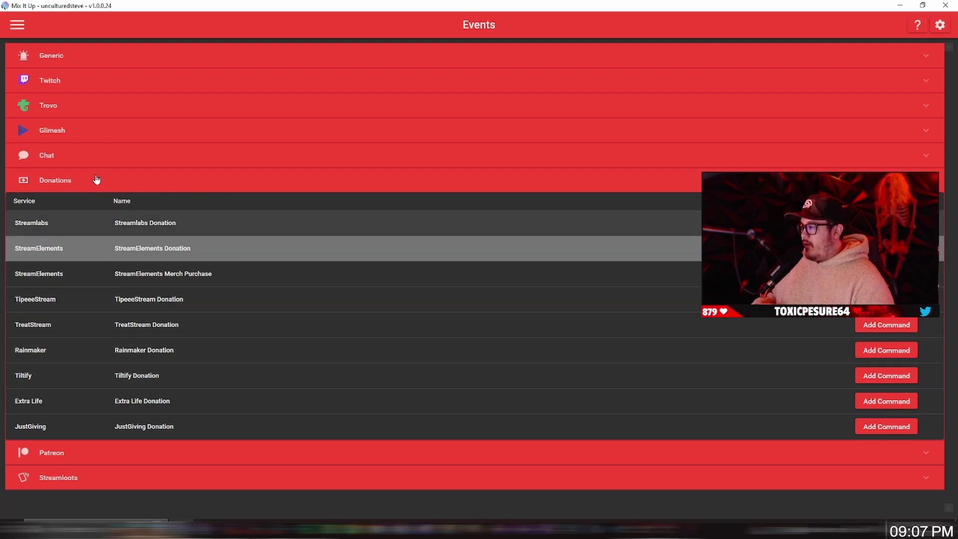
pyautogui.click(73, 180)
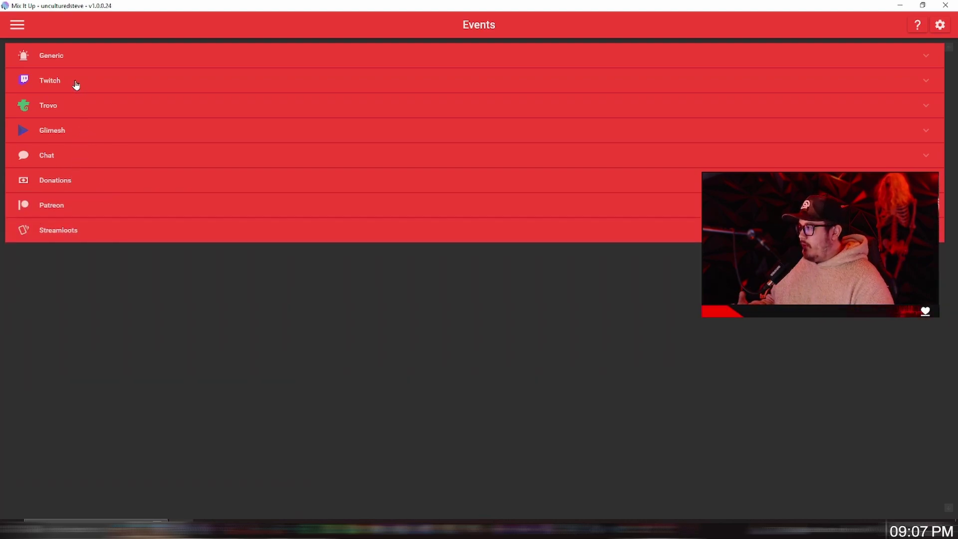
pyautogui.click(76, 82)
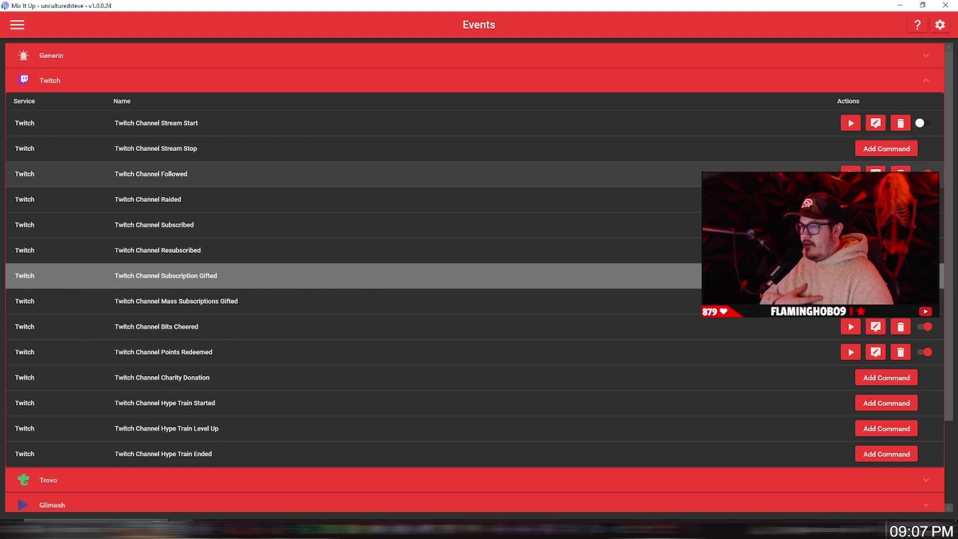
# In Twitch Channel Followed, add and remove a trial Chat Message, then expand the existing welcome message.
pyautogui.click(874, 175)
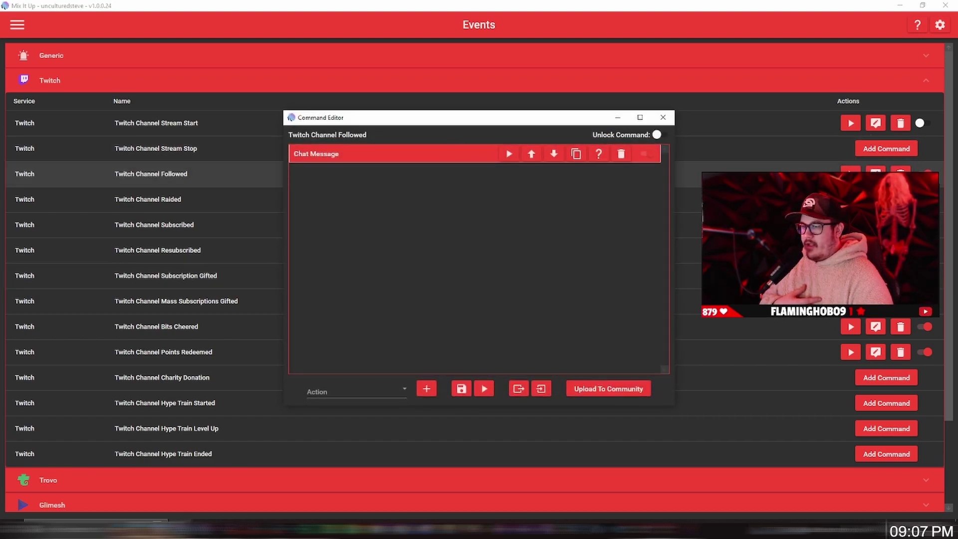
pyautogui.moveTo(567, 120); pyautogui.dragTo(491, 110)
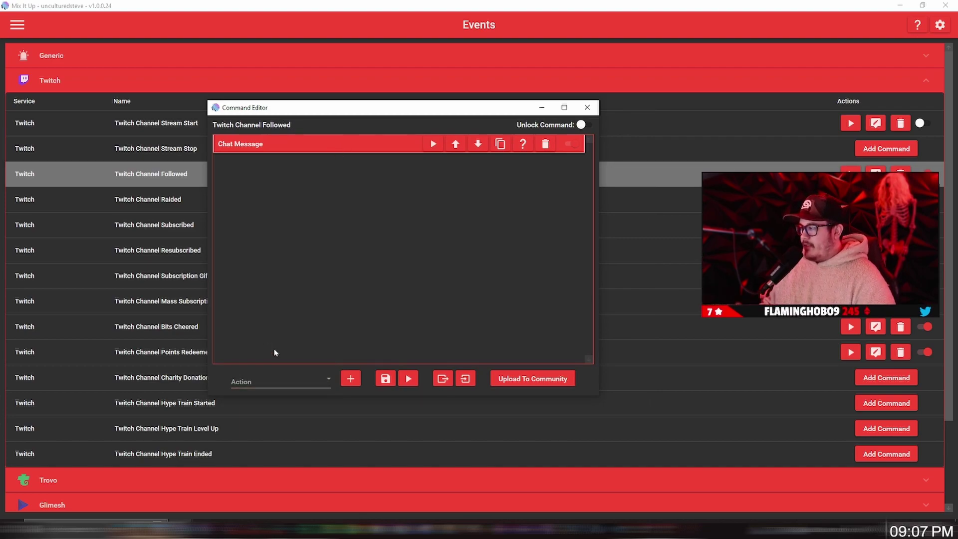
pyautogui.click(247, 383)
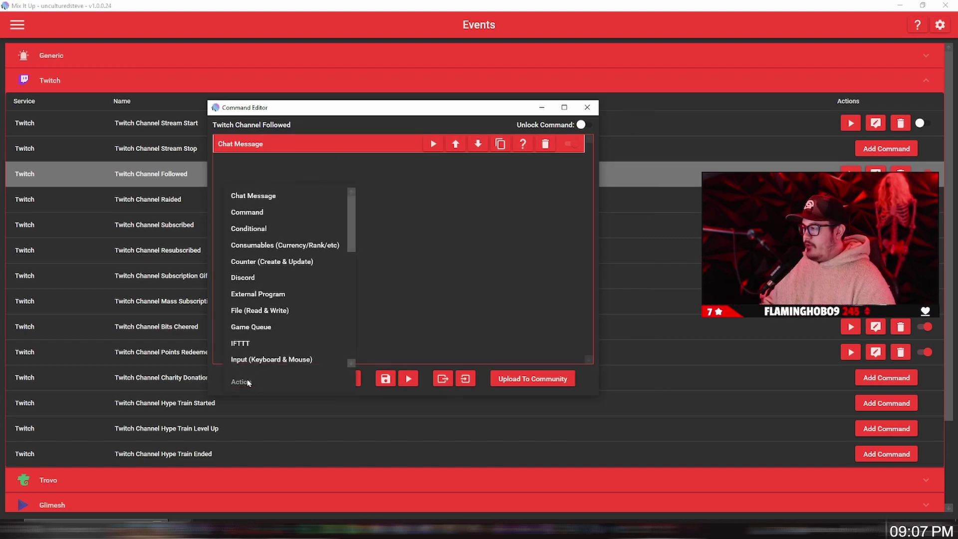
pyautogui.click(259, 201)
pyautogui.click(351, 380)
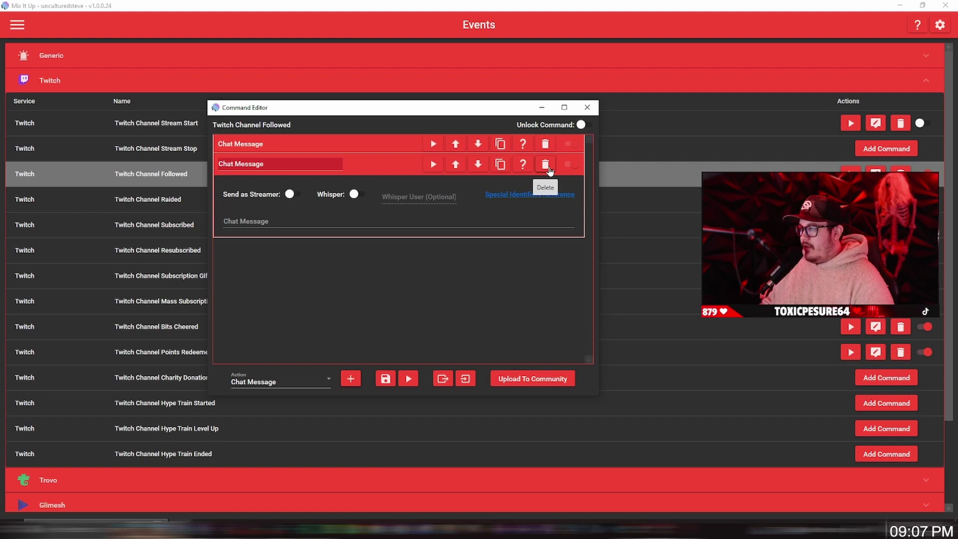
pyautogui.click(547, 170)
pyautogui.click(375, 148)
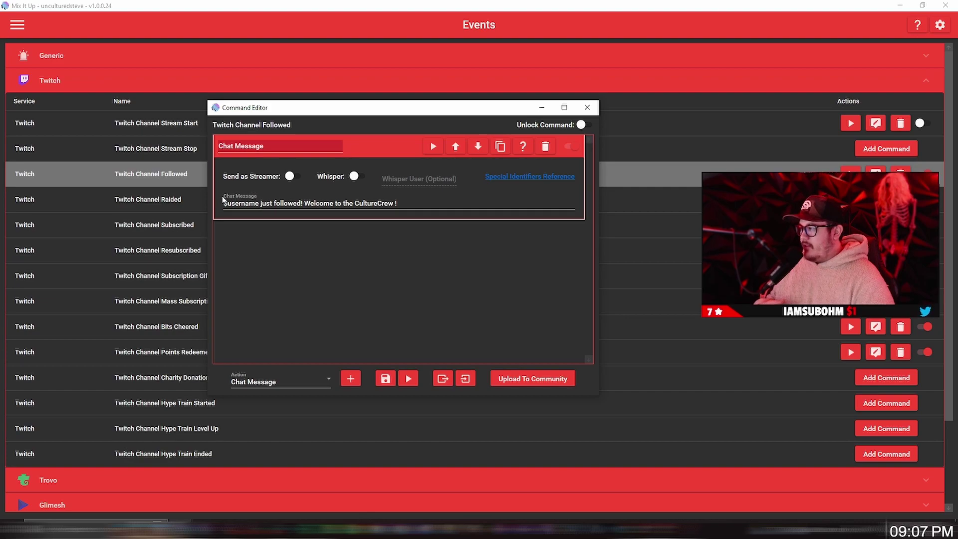
# Review the '$username just followed! Welcome to the CultureCrew !' text, then close the editor.
pyautogui.moveTo(397, 202); pyautogui.dragTo(220, 202)
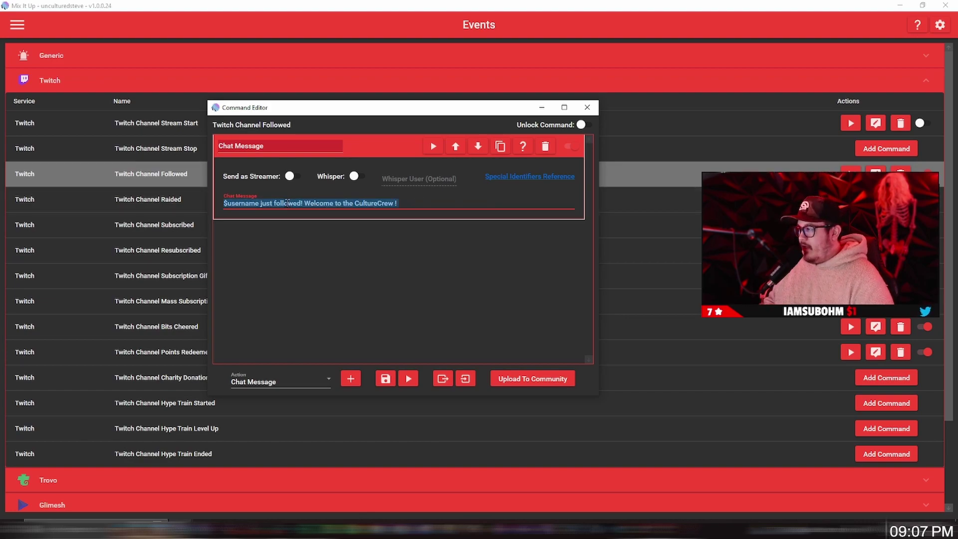
pyautogui.click(223, 204)
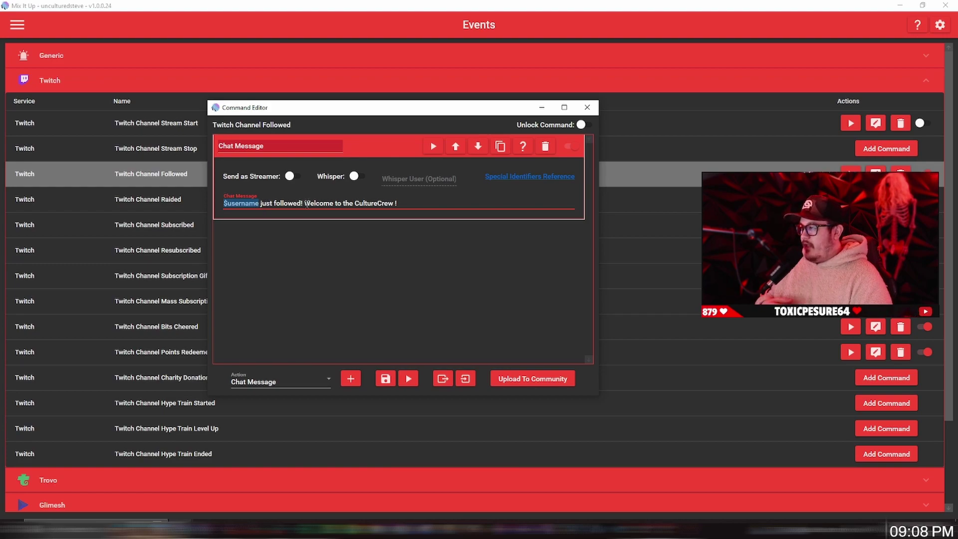
pyautogui.moveTo(408, 205); pyautogui.dragTo(209, 205)
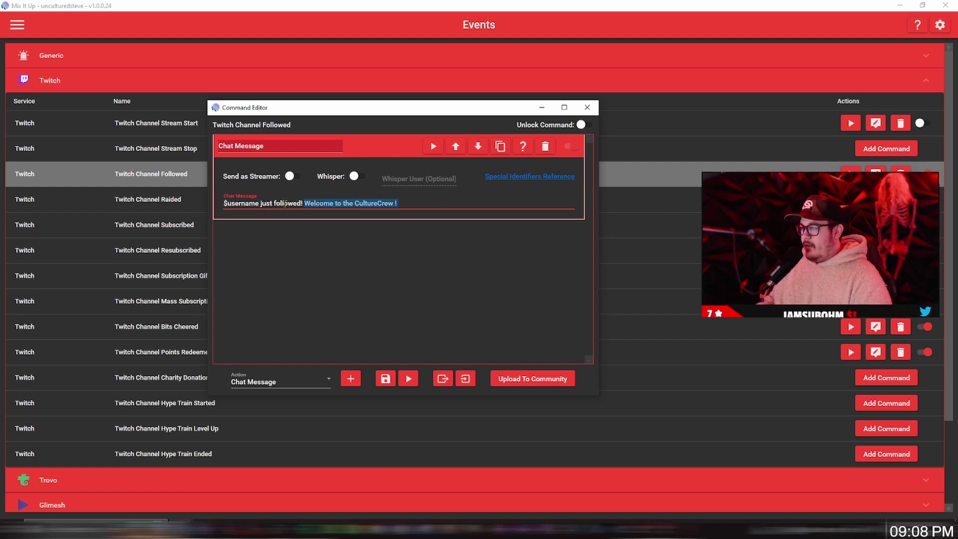
pyautogui.click(223, 205)
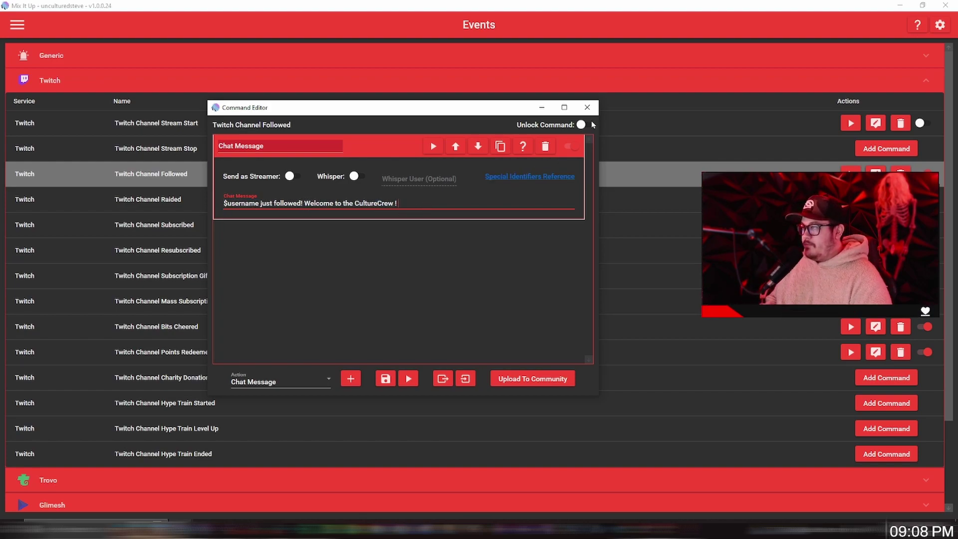
pyautogui.click(588, 107)
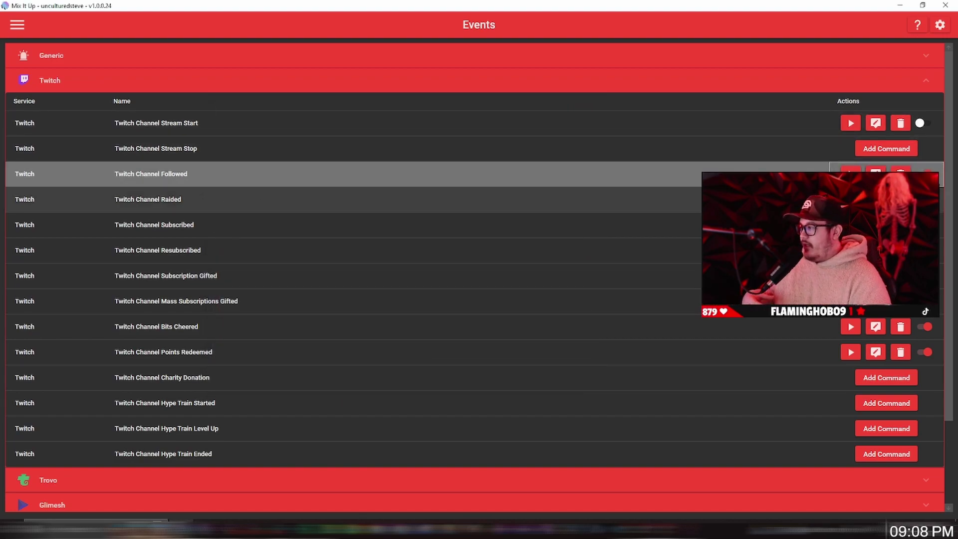
pyautogui.click(876, 199)
pyautogui.click(414, 154)
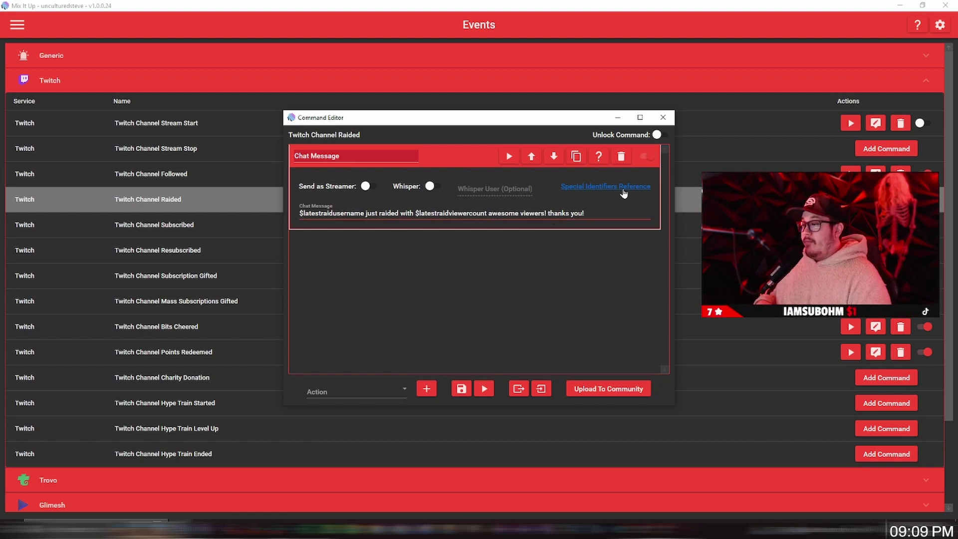
pyautogui.click(661, 117)
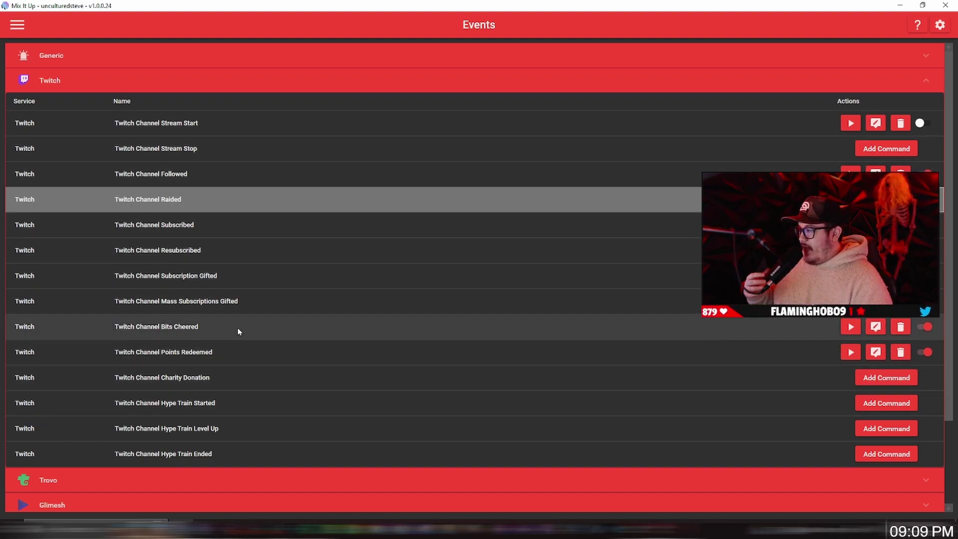
# Review the Bits Cheered message using $username, $bitsamount and $bitslifetimeamount, then close its editor.
pyautogui.click(876, 327)
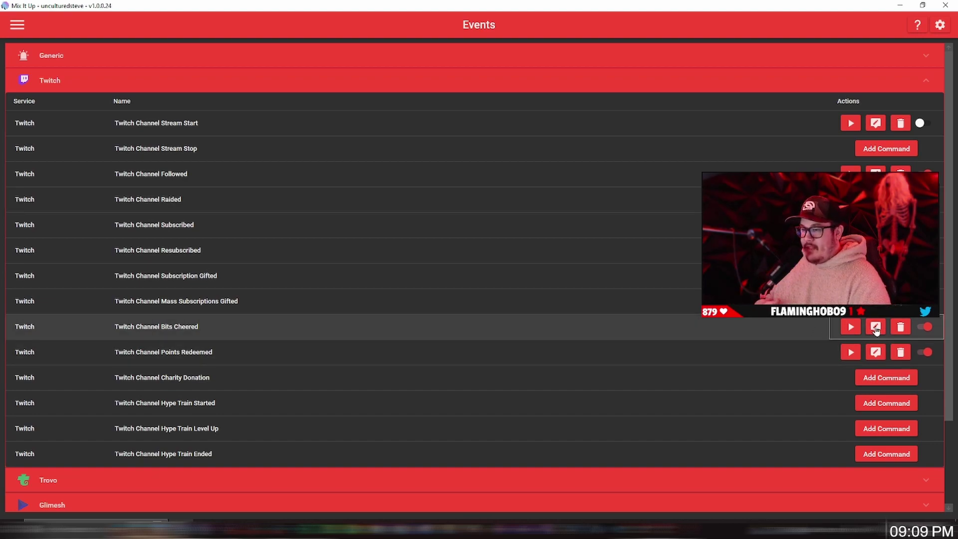
pyautogui.click(379, 154)
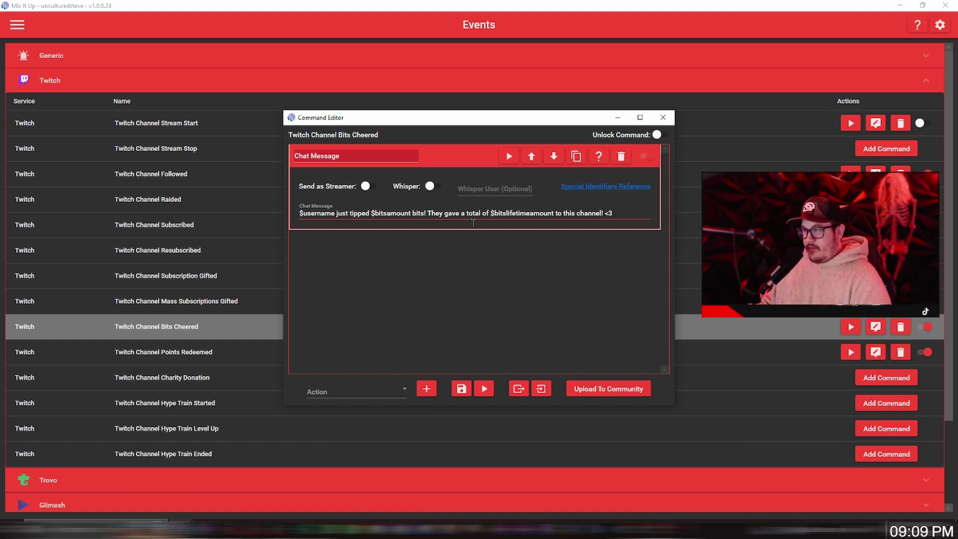
pyautogui.moveTo(490, 212); pyautogui.dragTo(524, 212)
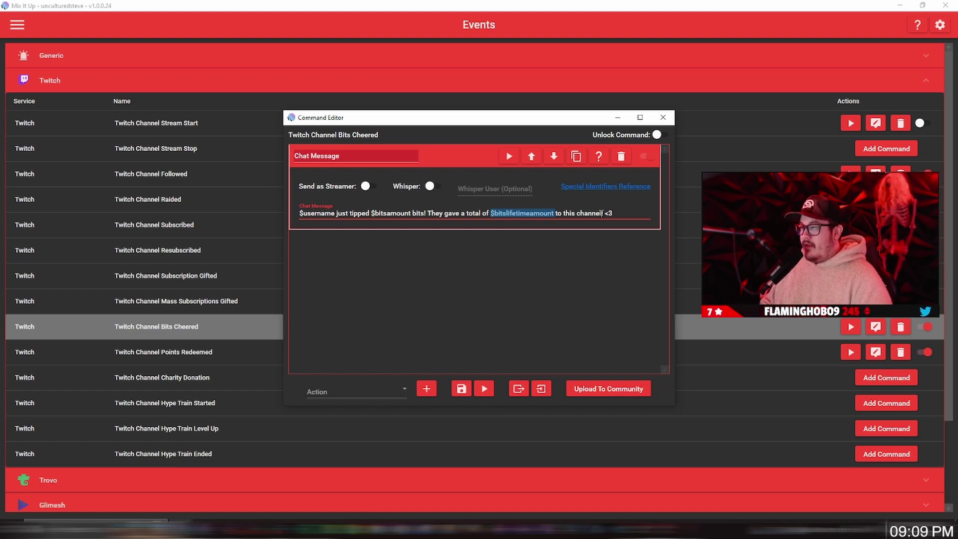
pyautogui.click(627, 213)
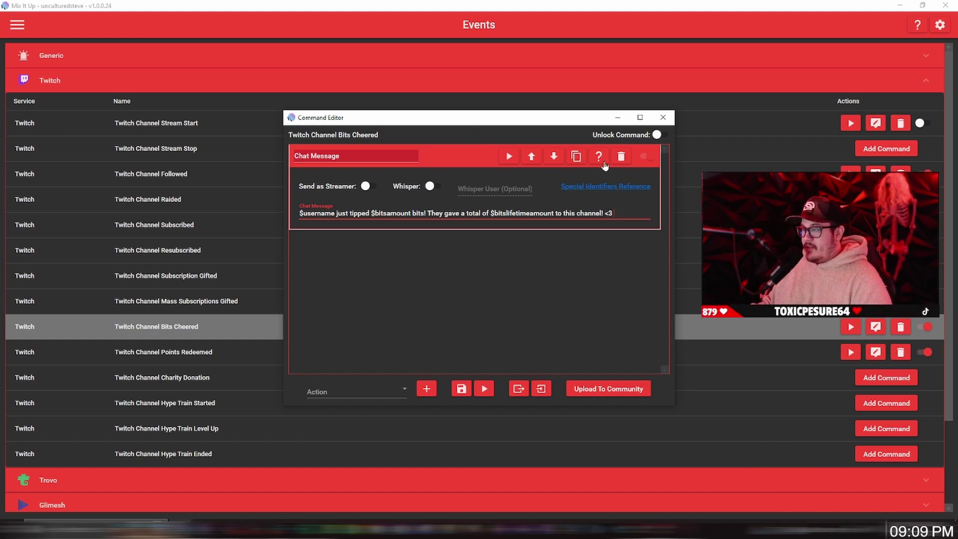
pyautogui.click(662, 118)
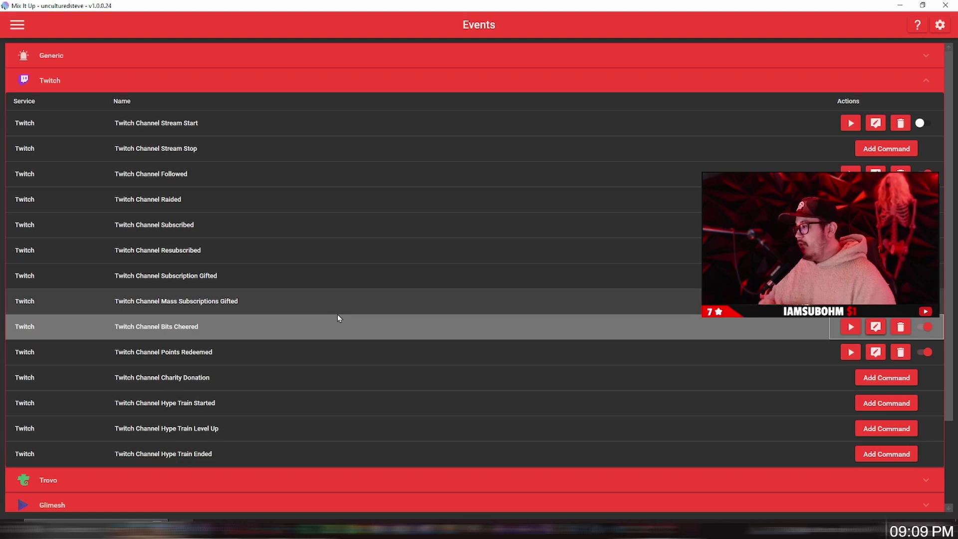
pyautogui.scroll(-1, 329, 331)
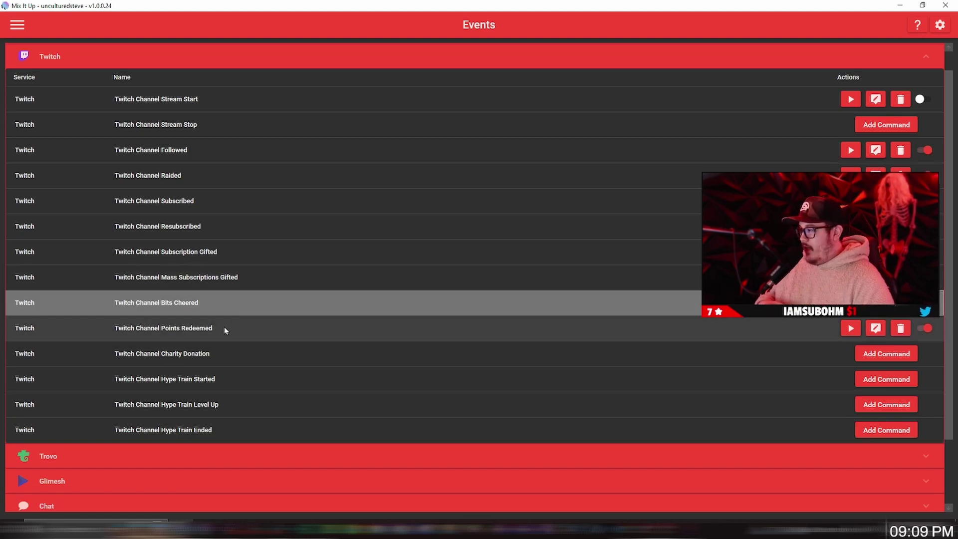
# Expand Donations and open the StreamElements Donation command's chat message action.
pyautogui.click(102, 65)
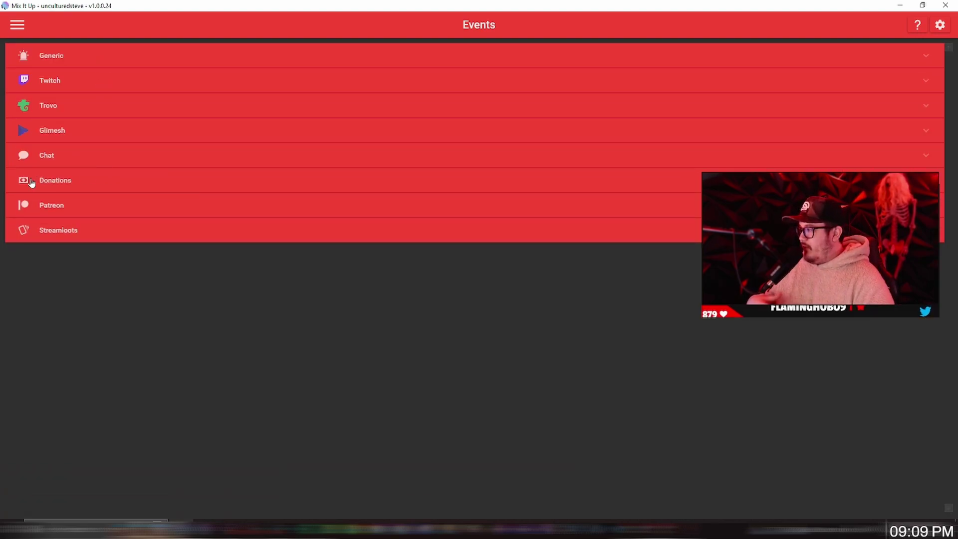
pyautogui.click(75, 182)
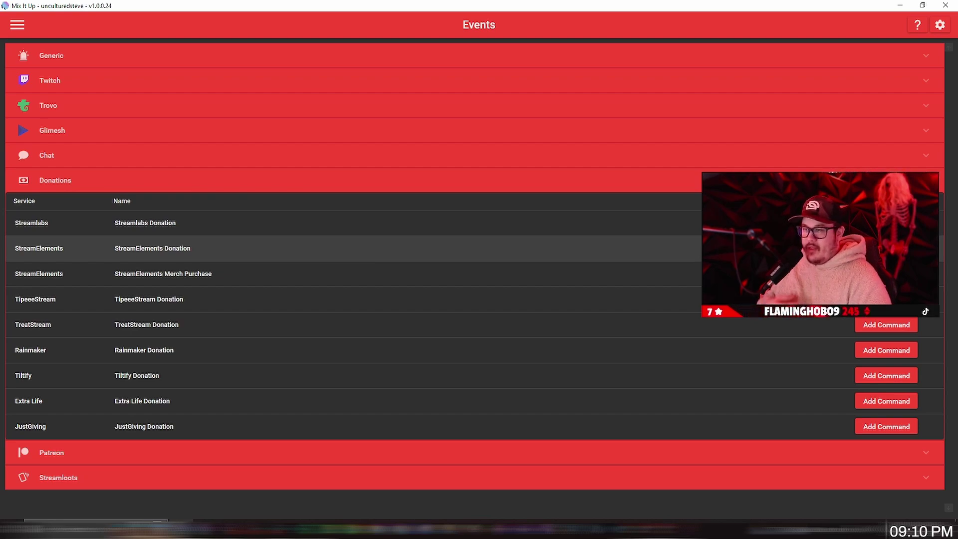
pyautogui.click(875, 248)
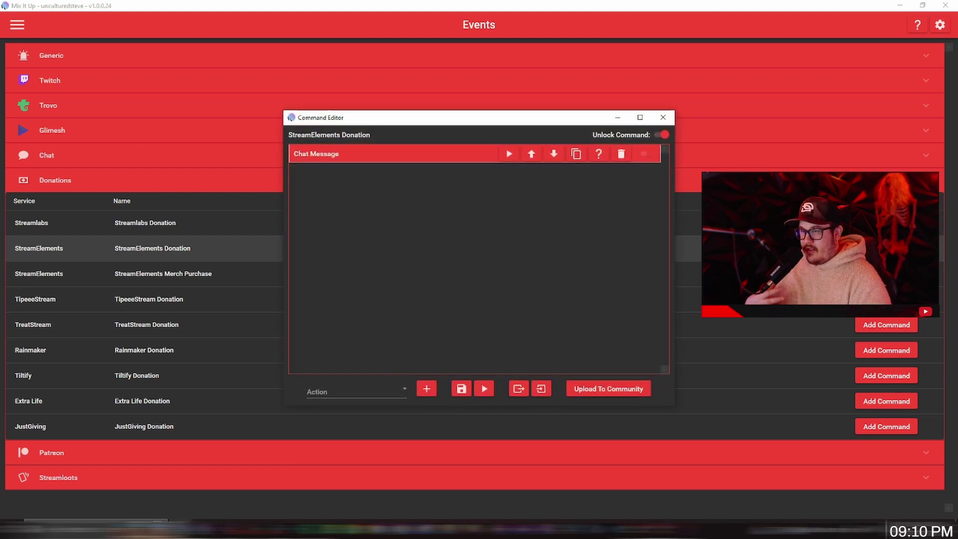
pyautogui.click(337, 148)
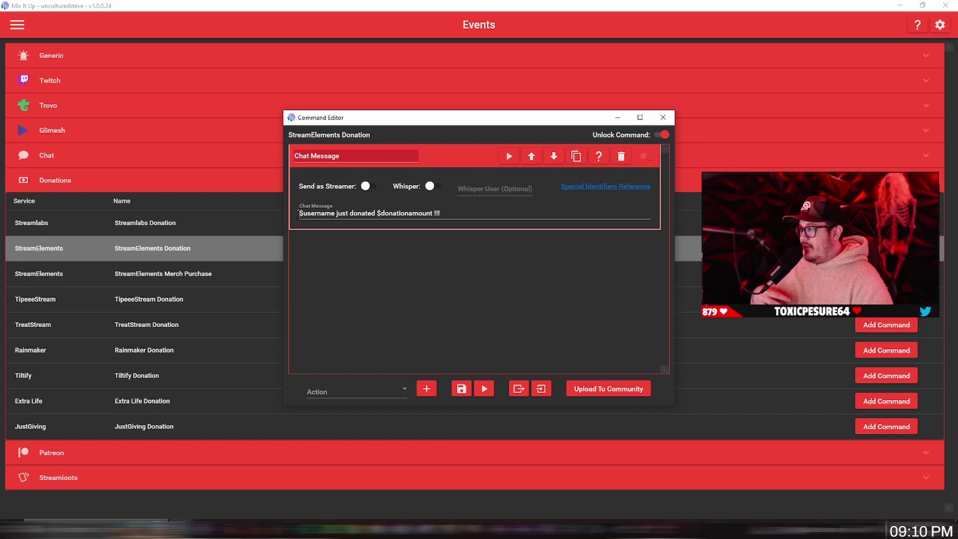
# Change 'donited' to 'donated', close the editor, collapse Donations and shrink the window.
pyautogui.click(315, 214)
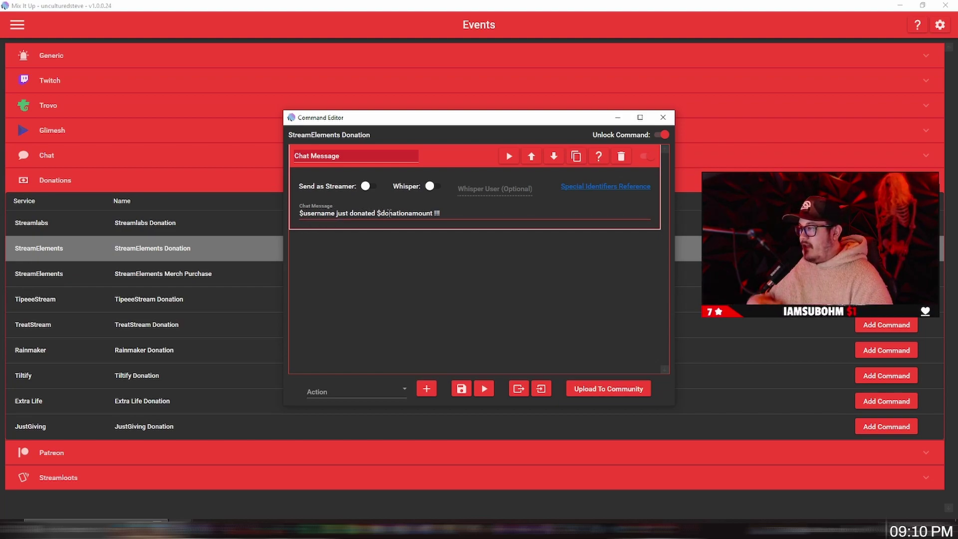
pyautogui.click(362, 213)
pyautogui.press('BackSpace')
pyautogui.write('a')
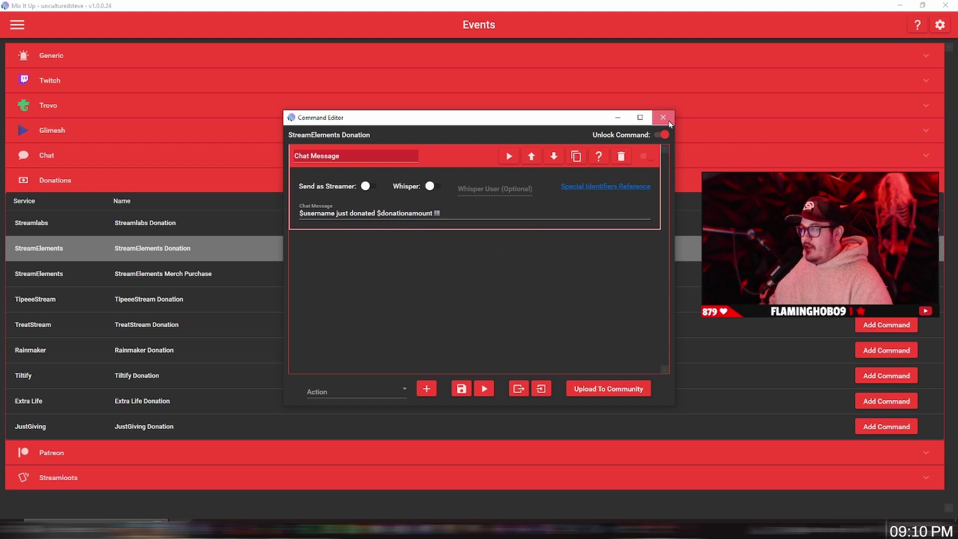
pyautogui.click(666, 119)
pyautogui.click(571, 182)
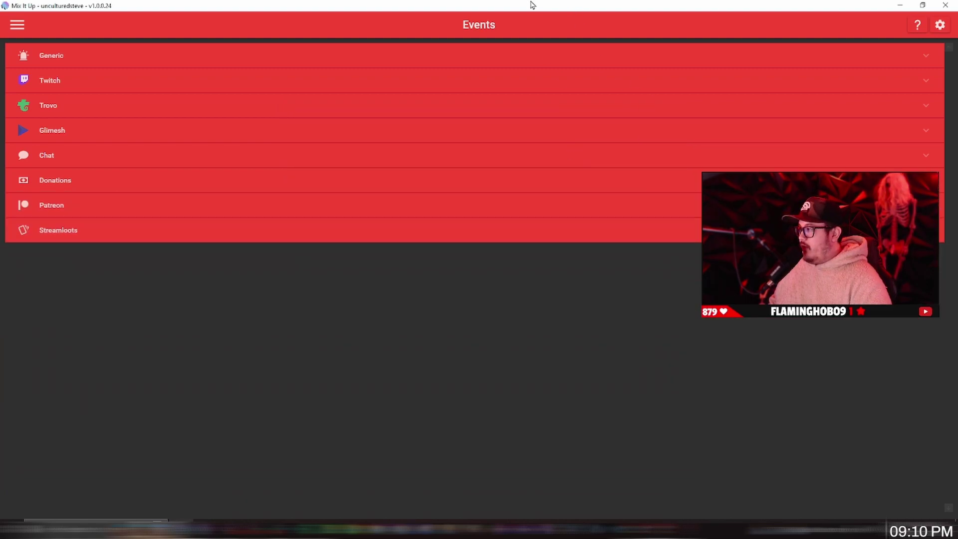
pyautogui.moveTo(531, 6)
pyautogui.mouseDown()
pyautogui.moveTo(530, 27)
pyautogui.moveTo(568, 80)
pyautogui.moveTo(568, 120)
pyautogui.mouseUp()
# Test Bits Cheered with $bitsamount 1000 and $bitslifetimeamount 5000, sending the tip message to chat.
pyautogui.click(397, 202)
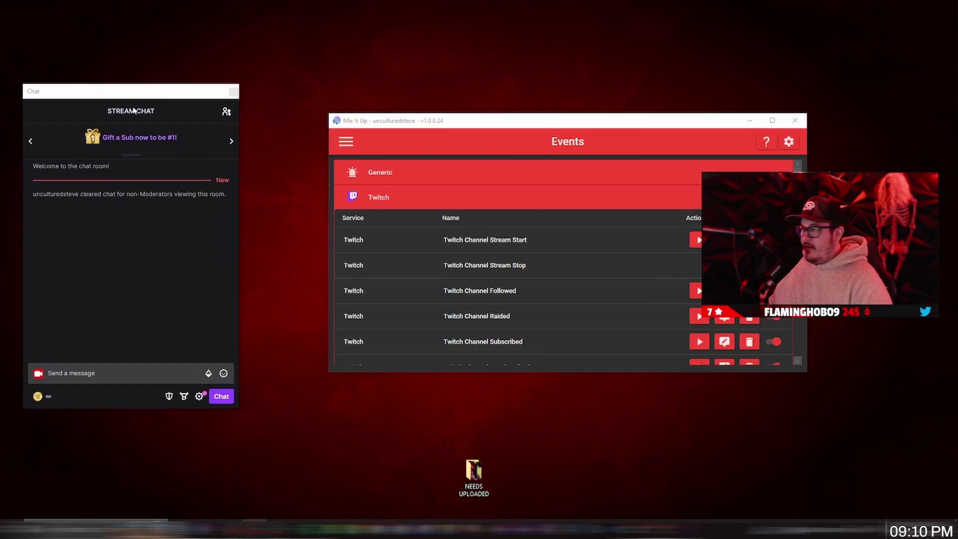
pyautogui.moveTo(151, 87)
pyautogui.mouseDown()
pyautogui.moveTo(245, 77)
pyautogui.moveTo(235, 82)
pyautogui.mouseUp()
pyautogui.scroll(-1, 505, 264)
pyautogui.scroll(-1, 505, 263)
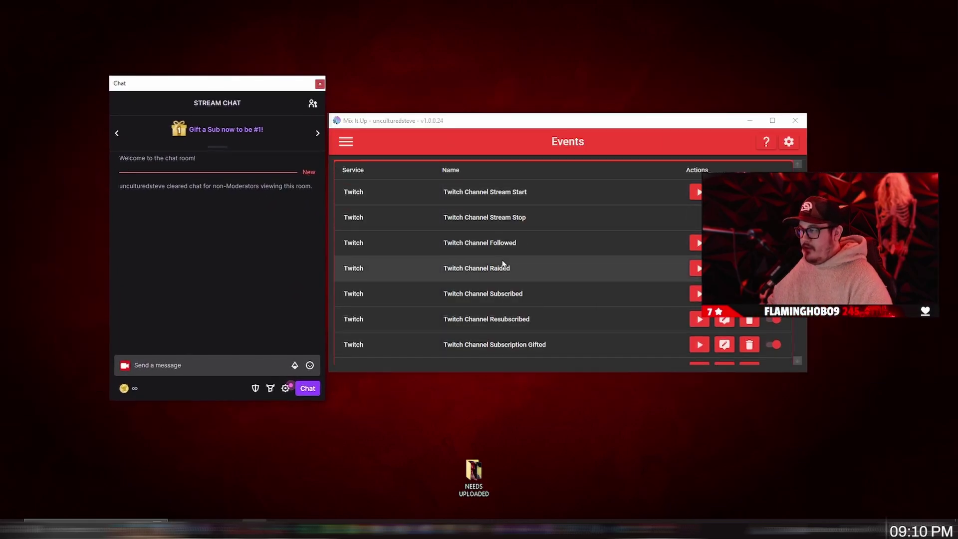
pyautogui.scroll(-2, 685, 263)
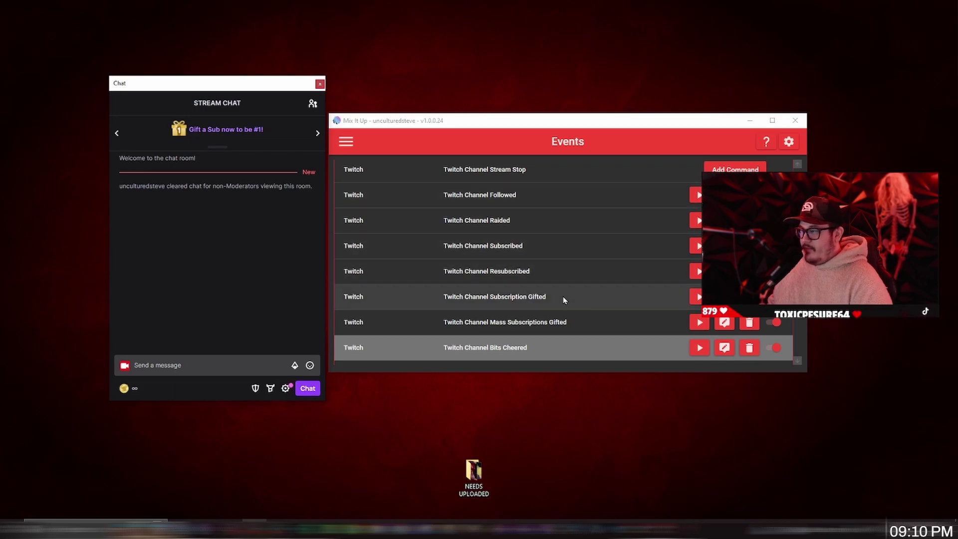
pyautogui.scroll(-2, 563, 298)
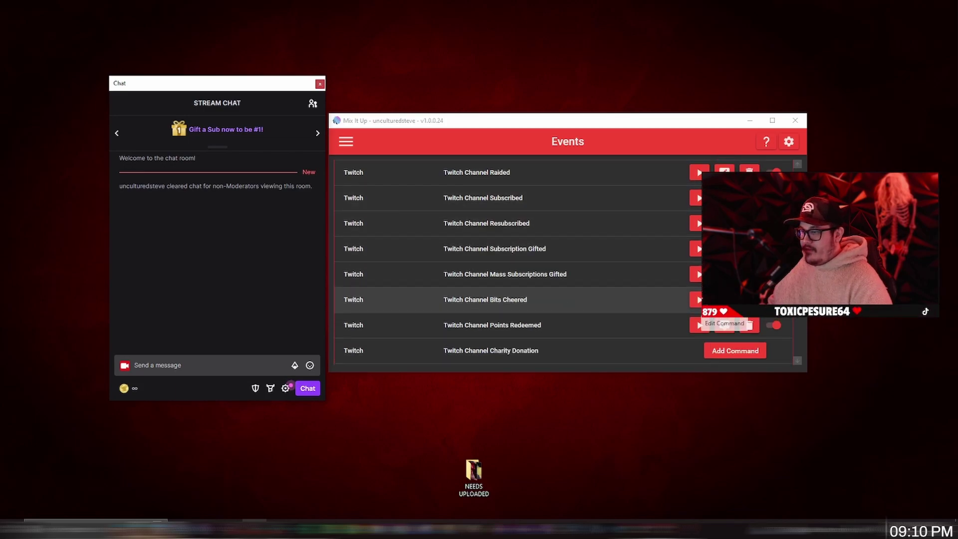
pyautogui.click(723, 299)
pyautogui.click(662, 117)
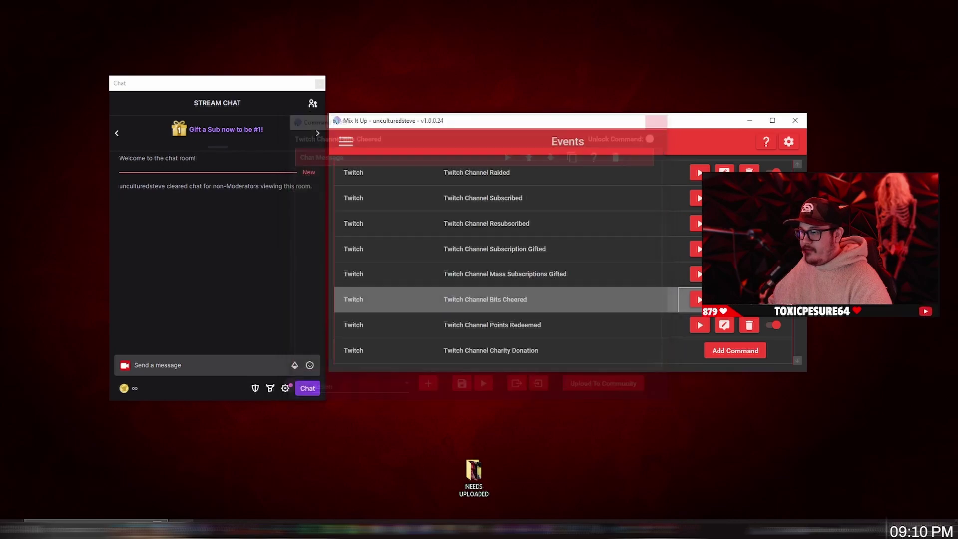
pyautogui.click(698, 299)
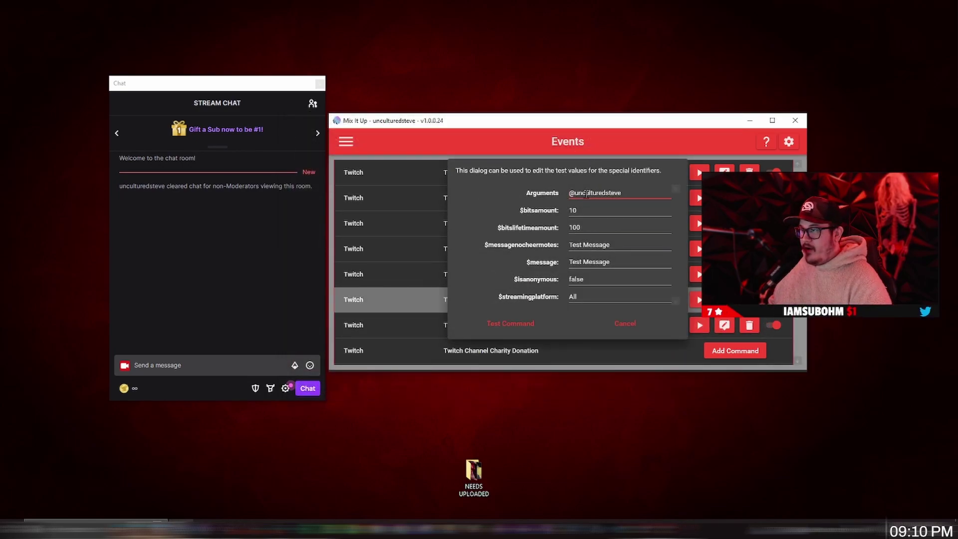
pyautogui.press('Tab')
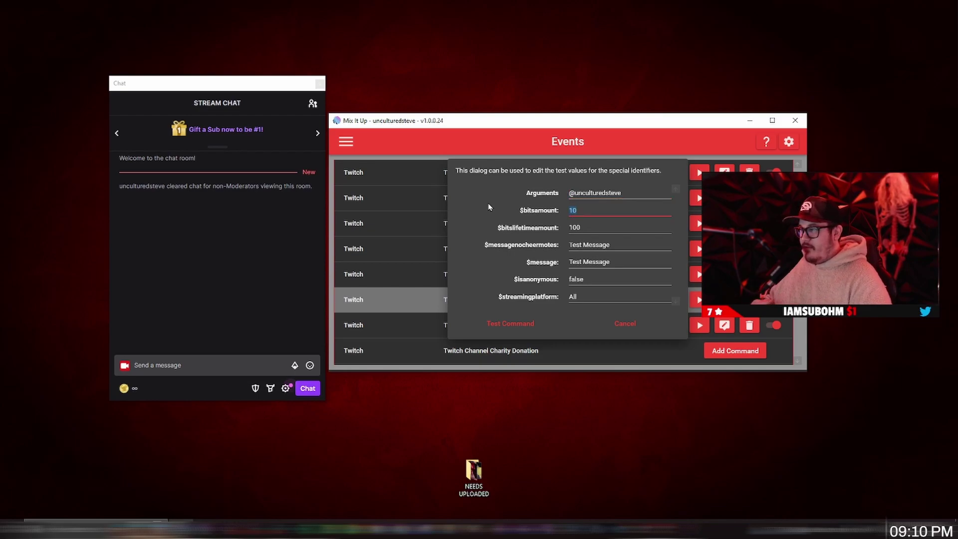
pyautogui.write('1000')
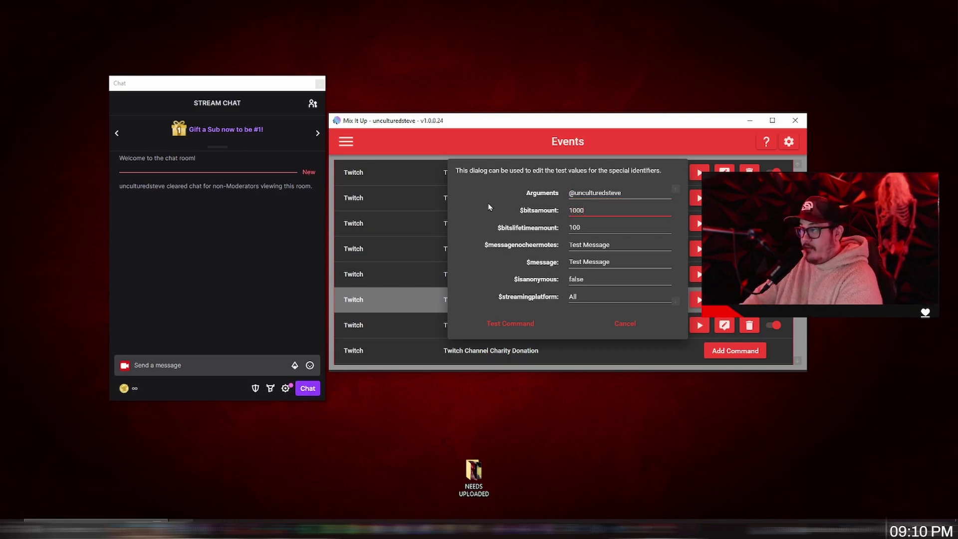
pyautogui.press('Tab')
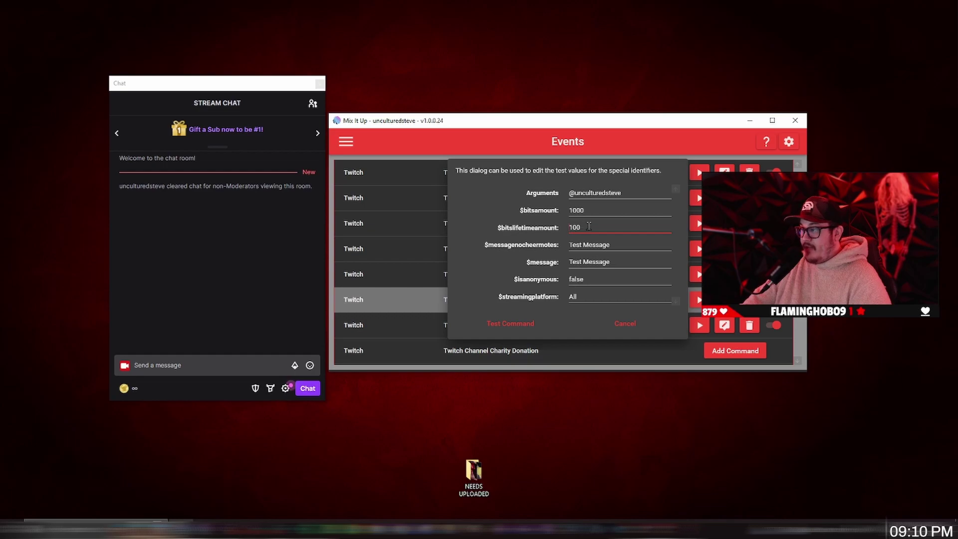
pyautogui.write('5')
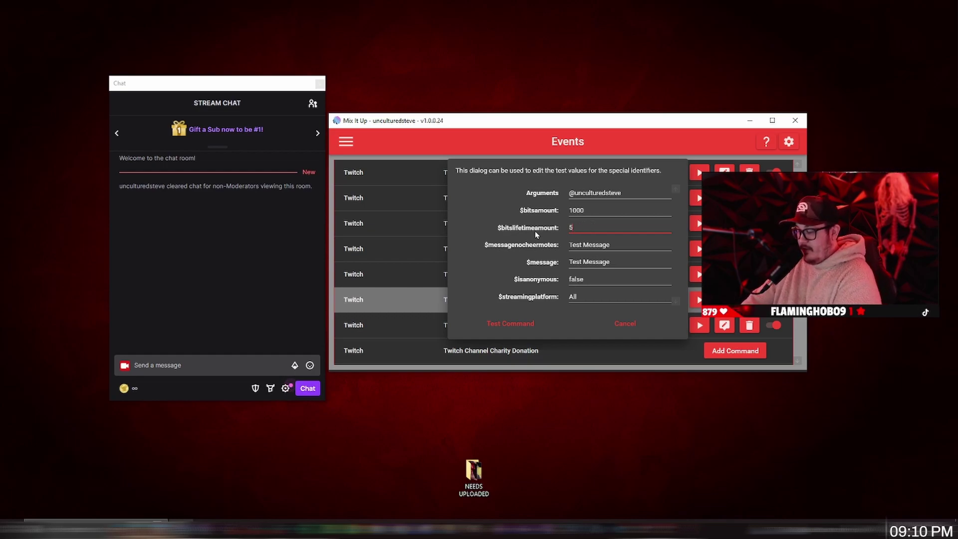
pyautogui.write('000')
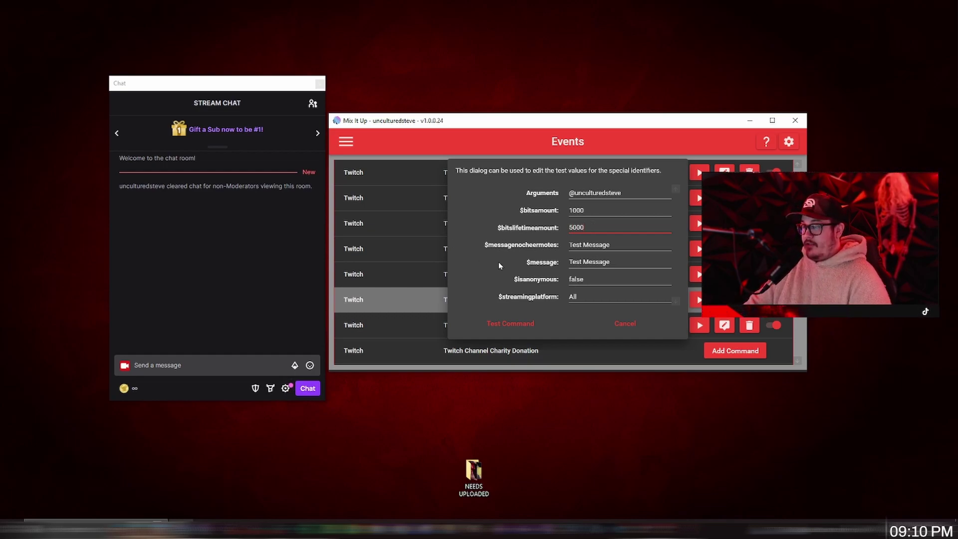
pyautogui.click(541, 331)
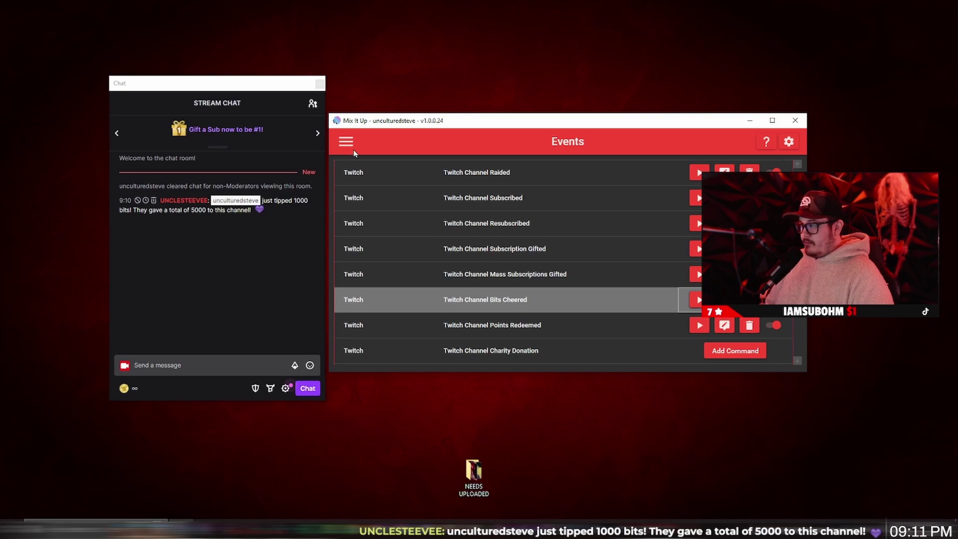
pyautogui.scroll(2, 524, 269)
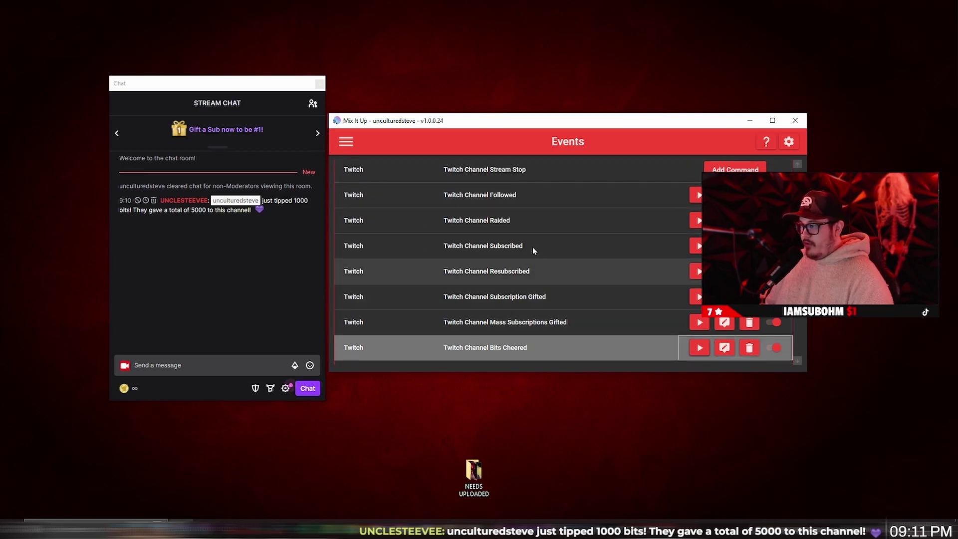
pyautogui.doubleClick(617, 218)
pyautogui.click(660, 118)
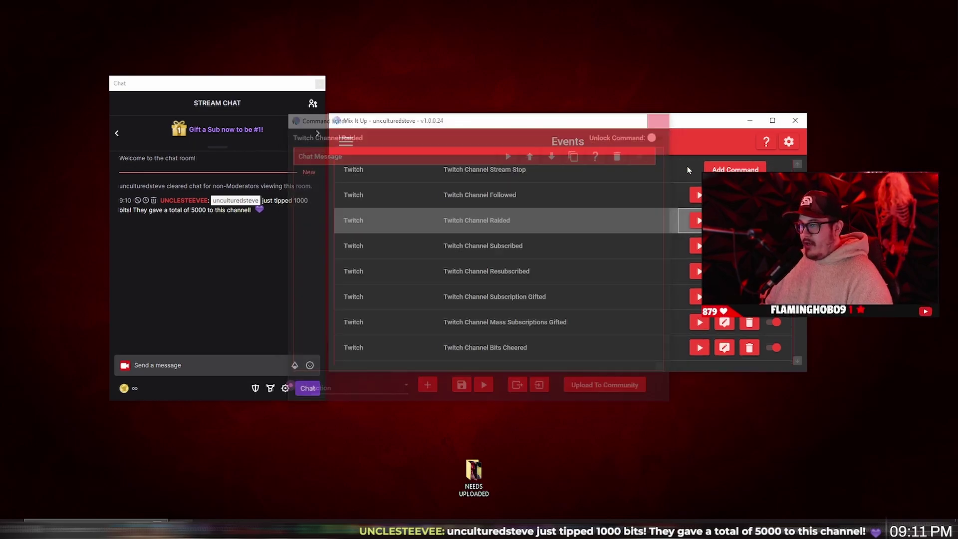
pyautogui.click(698, 222)
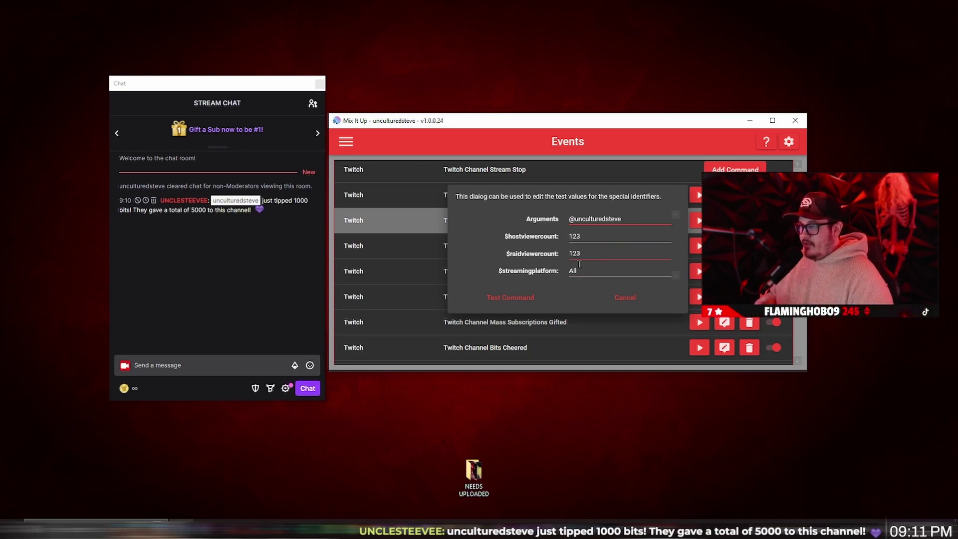
pyautogui.click(522, 304)
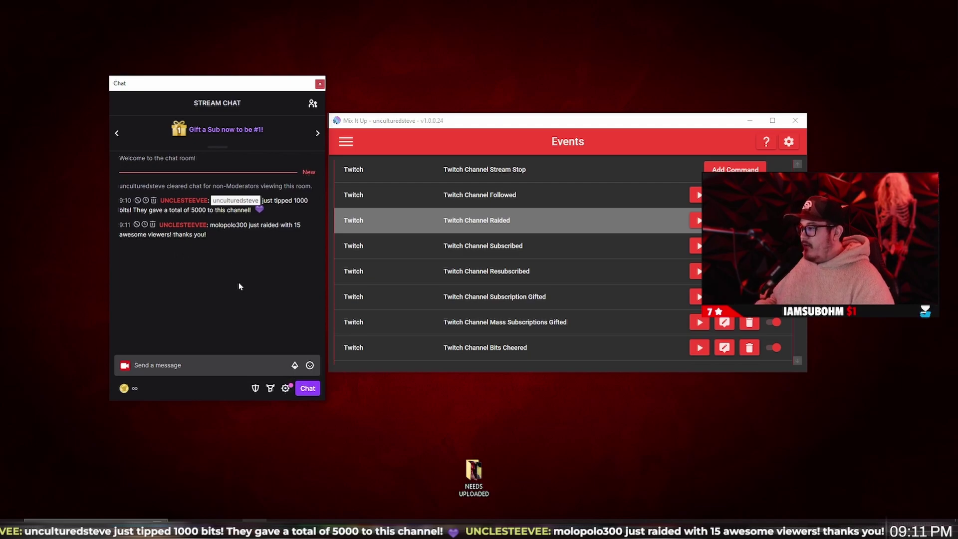
pyautogui.scroll(-2, 434, 209)
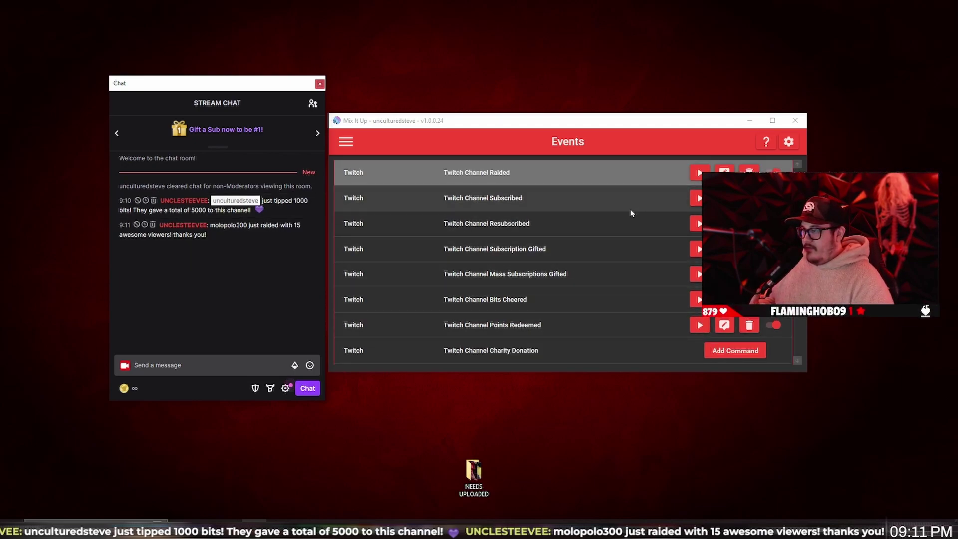
# Run the Tier 1 resub test, then bring stream chat forward and toggle the page navigation.
pyautogui.click(696, 223)
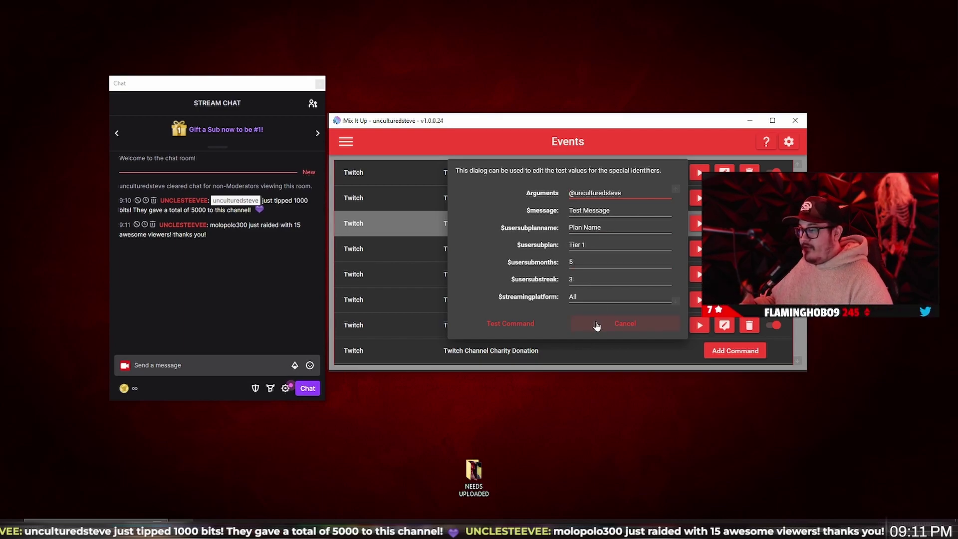
pyautogui.click(505, 324)
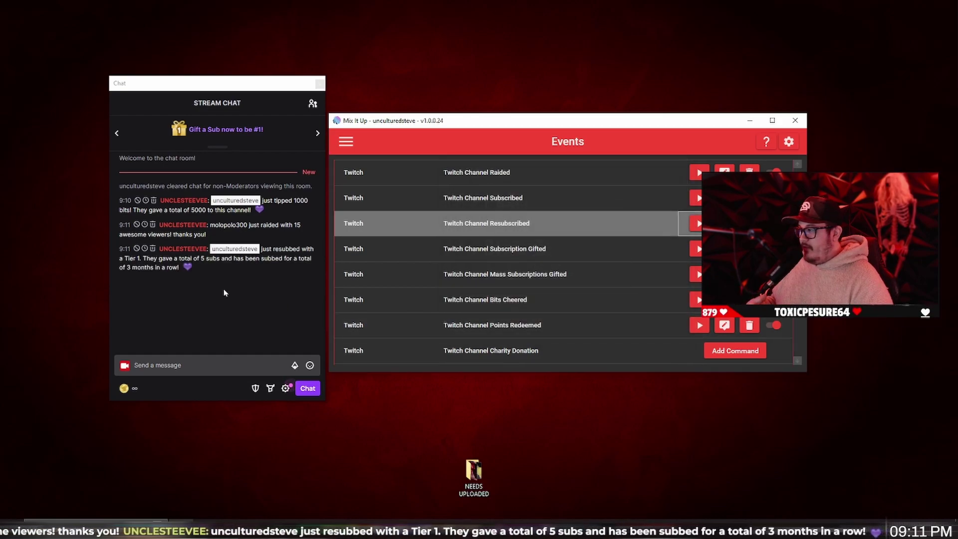
pyautogui.click(241, 303)
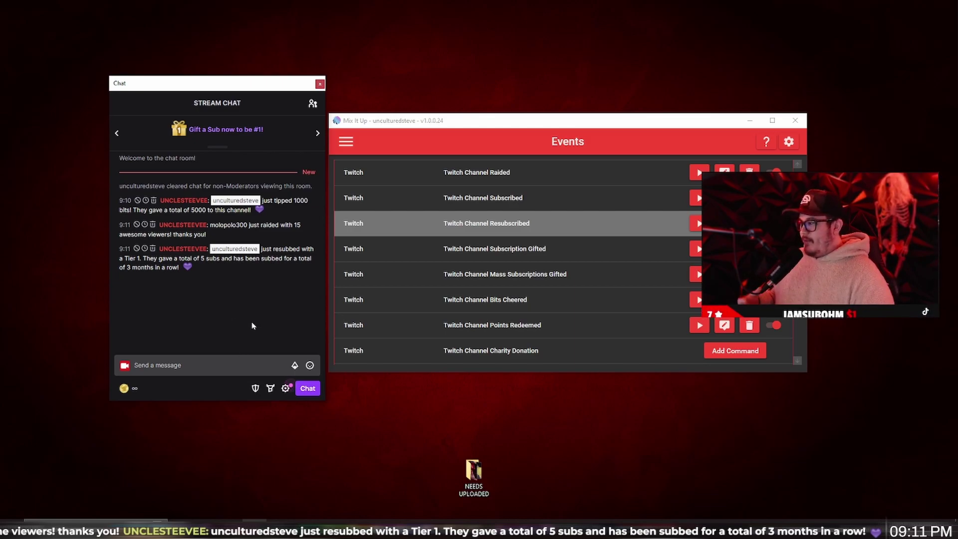
pyautogui.click(345, 141)
pyautogui.scroll(-2, 380, 299)
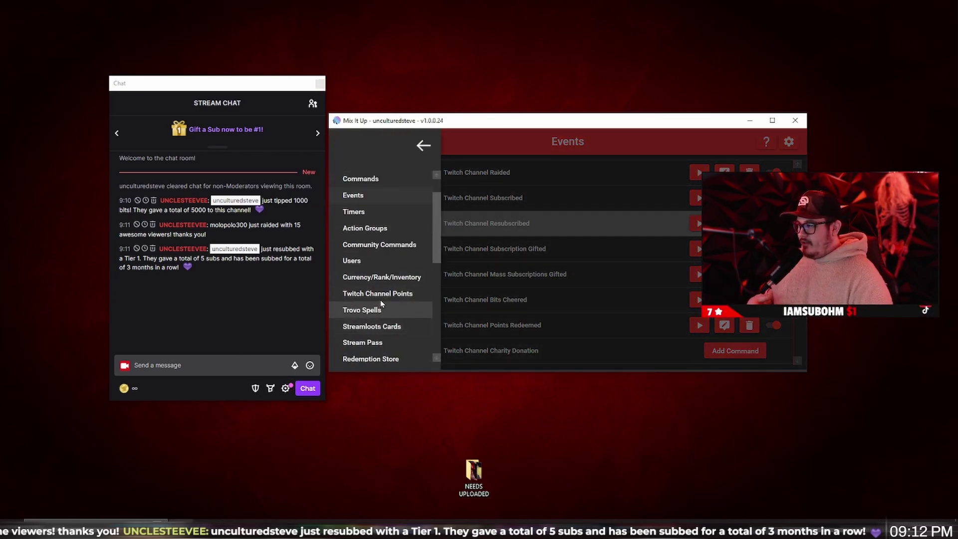
pyautogui.scroll(2, 380, 304)
pyautogui.click(457, 213)
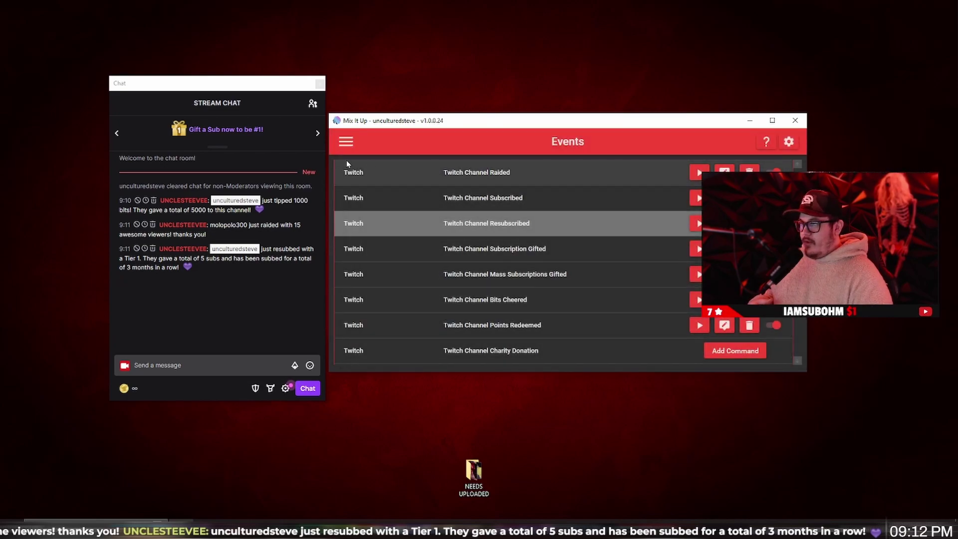
pyautogui.scroll(2, 606, 216)
pyautogui.scroll(3, 524, 206)
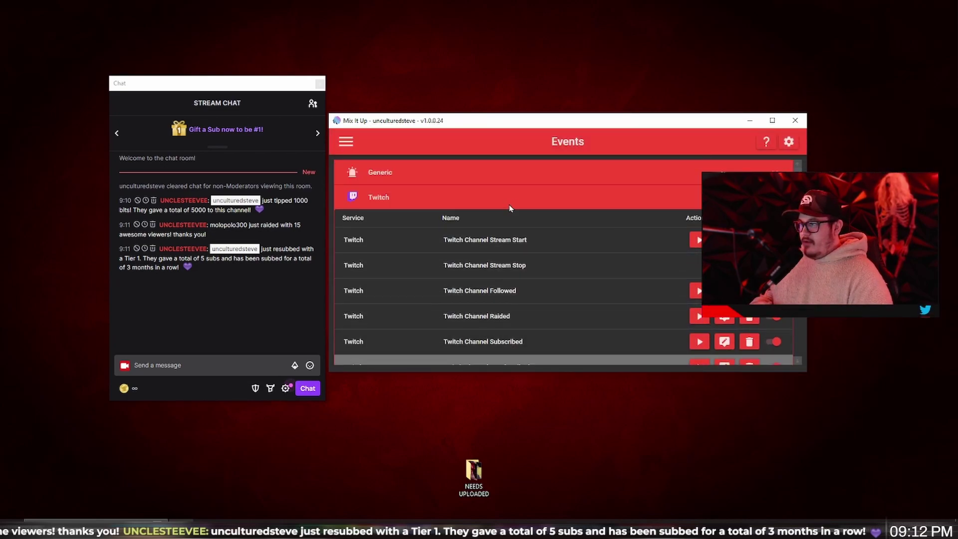
# Test StreamElements Donation with $donationamount set to $100.34, sending the donation message to chat.
pyautogui.click(509, 199)
pyautogui.click(402, 298)
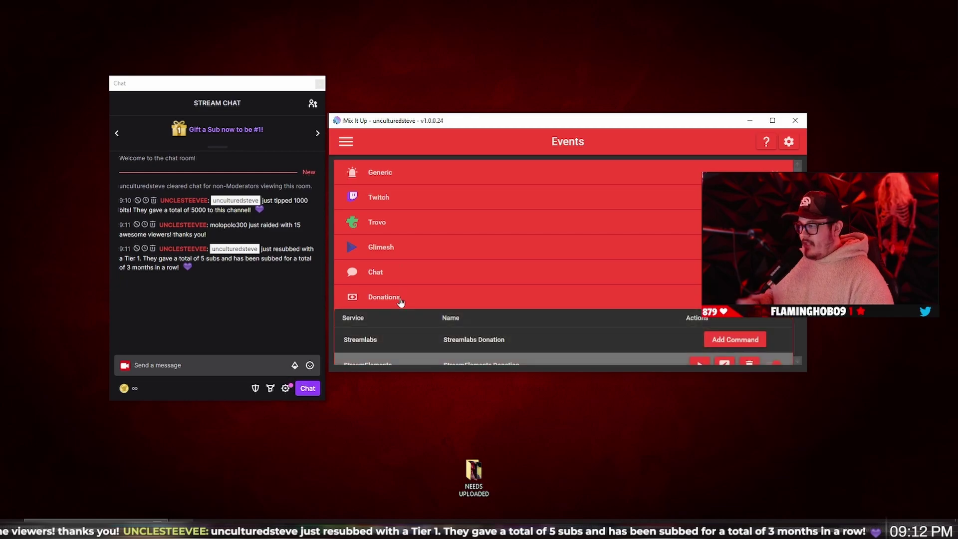
pyautogui.scroll(-3, 400, 300)
pyautogui.click(694, 293)
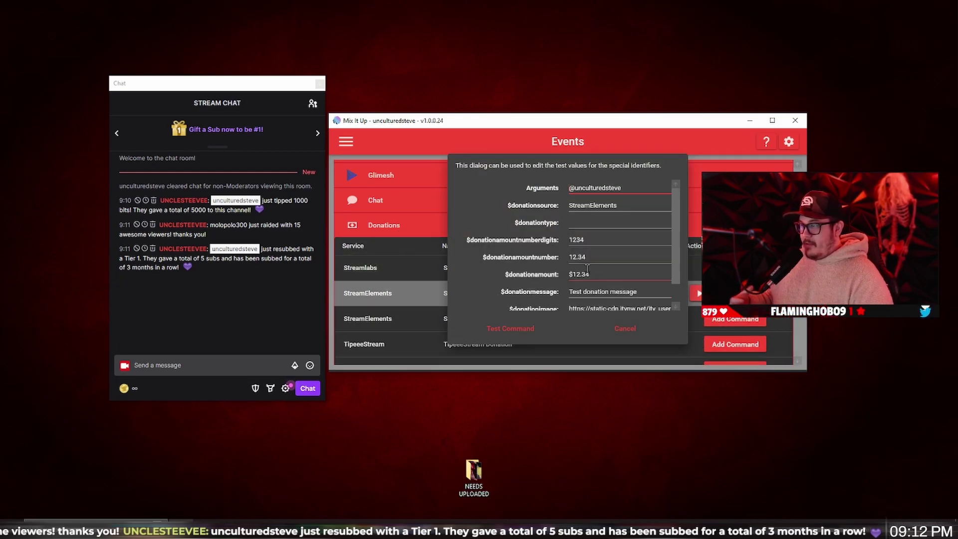
pyautogui.click(585, 223)
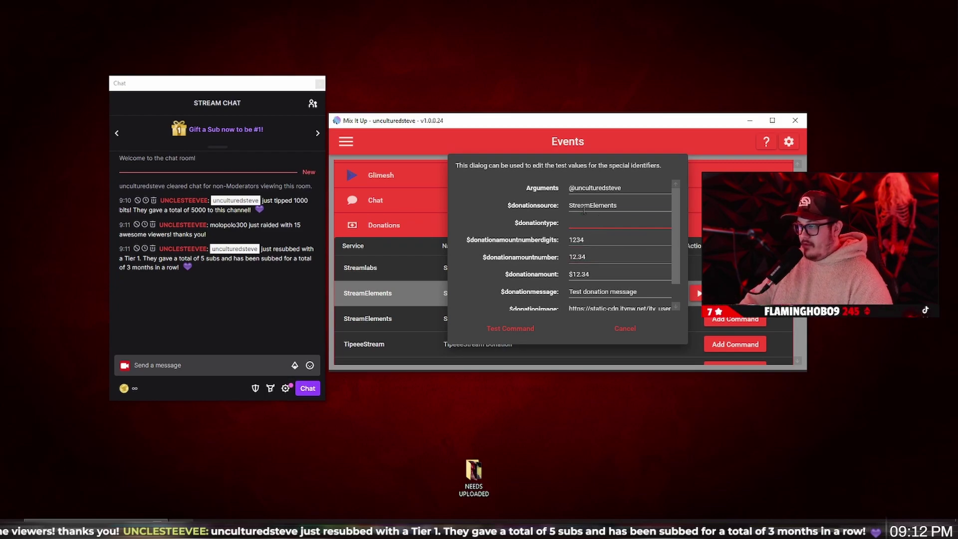
pyautogui.click(576, 278)
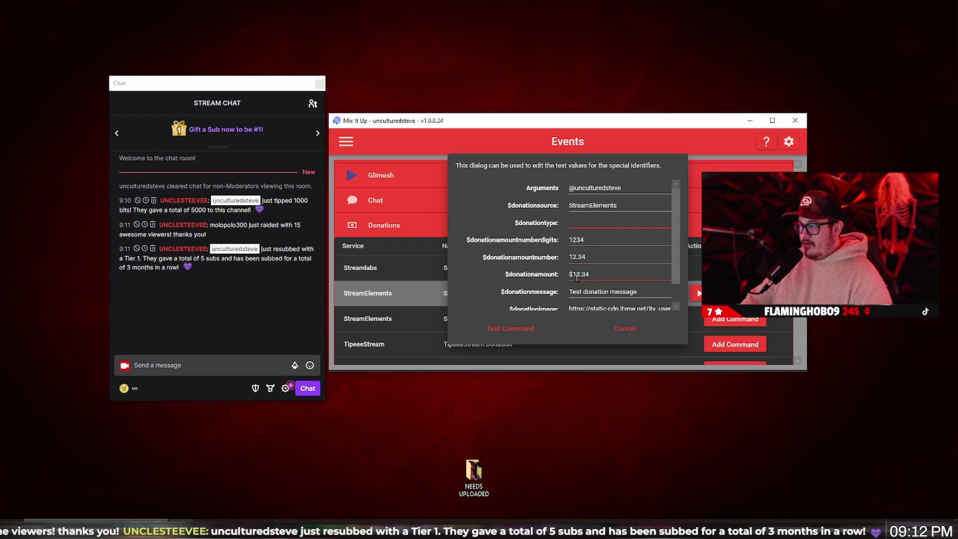
pyautogui.click(578, 274)
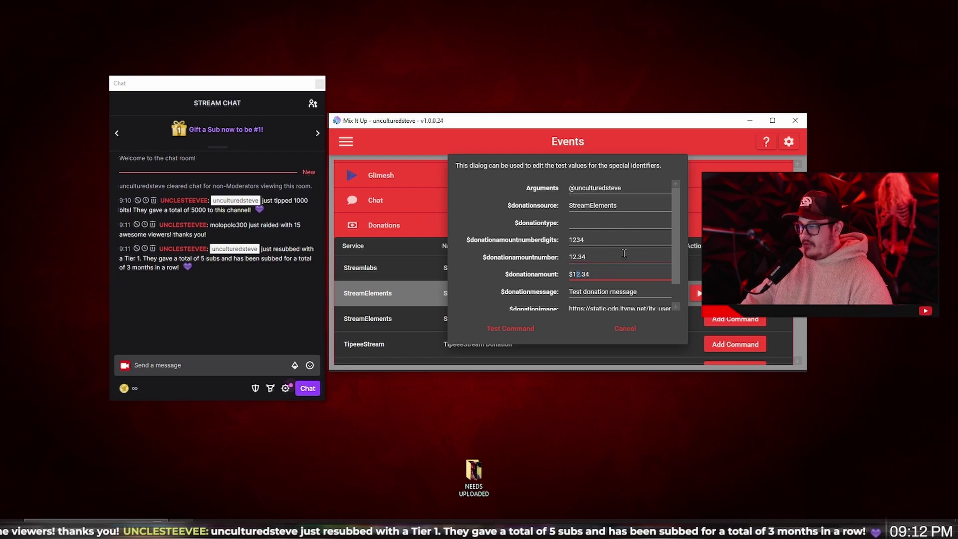
pyautogui.write('00')
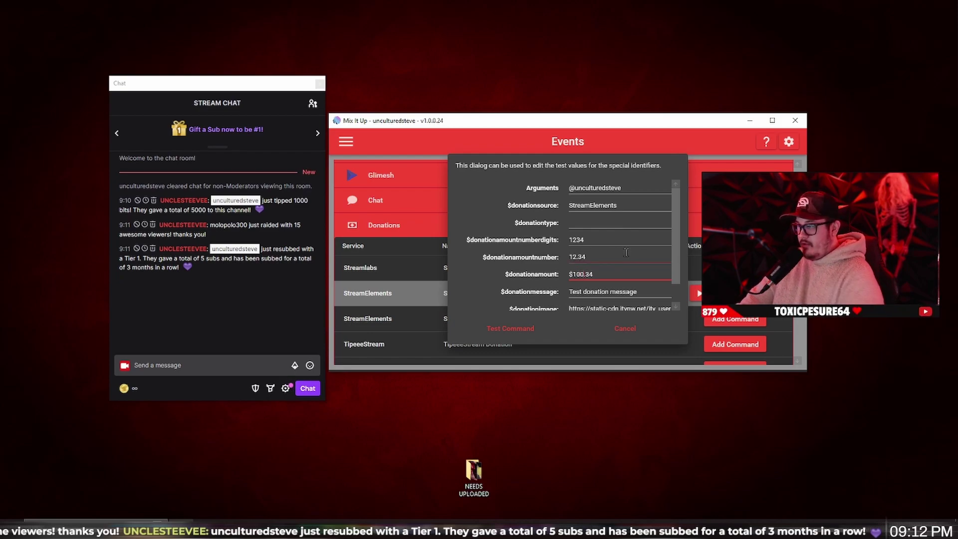
pyautogui.click(528, 330)
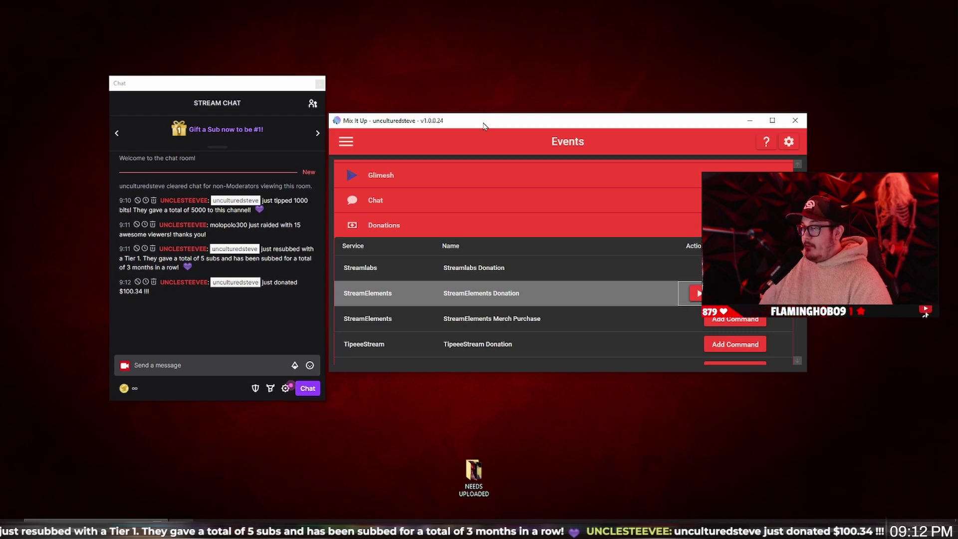
# Collapse Donations, move stream chat off-screen right, shift Mix It Up up-left, and go to Chat.
pyautogui.click(449, 226)
pyautogui.moveTo(241, 84); pyautogui.dragTo(957, 84)
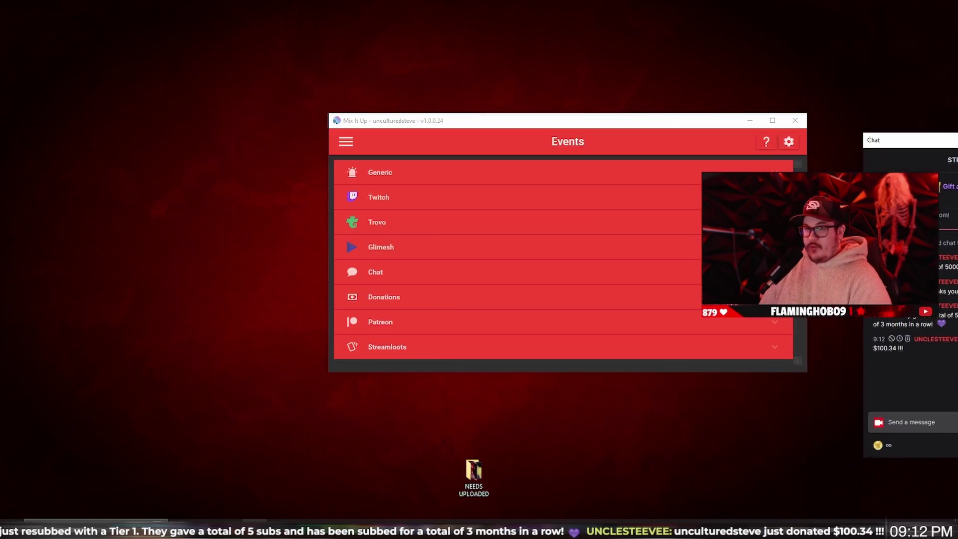
pyautogui.moveTo(526, 126); pyautogui.dragTo(363, 104)
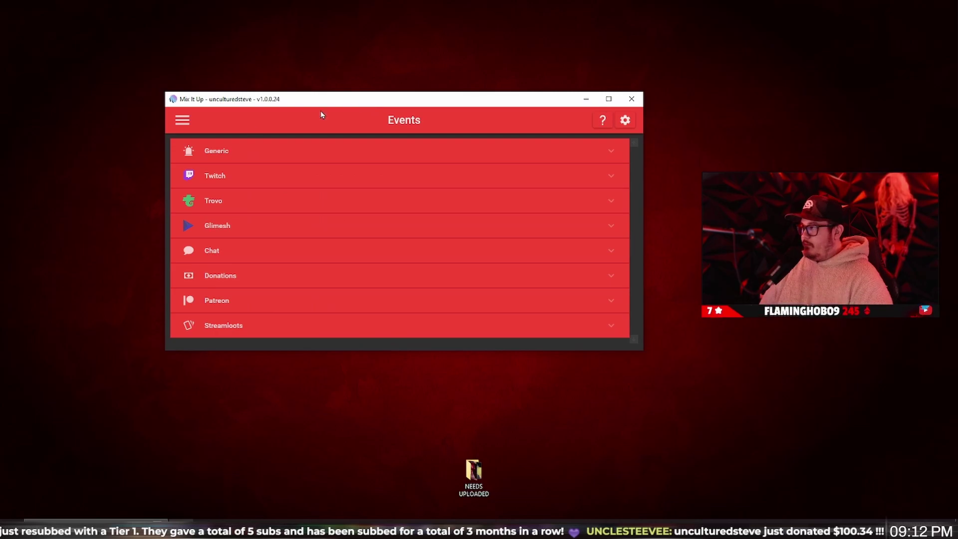
pyautogui.click(183, 124)
pyautogui.click(203, 179)
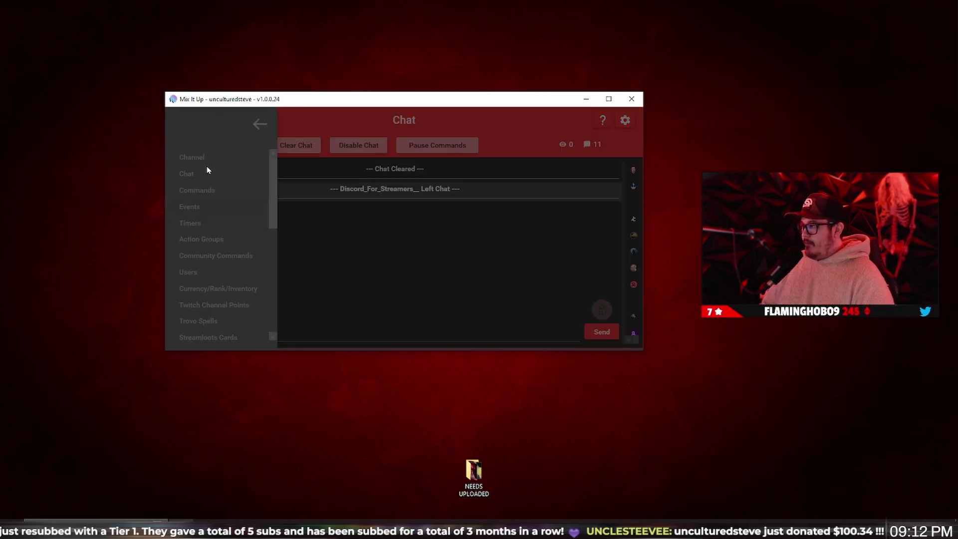